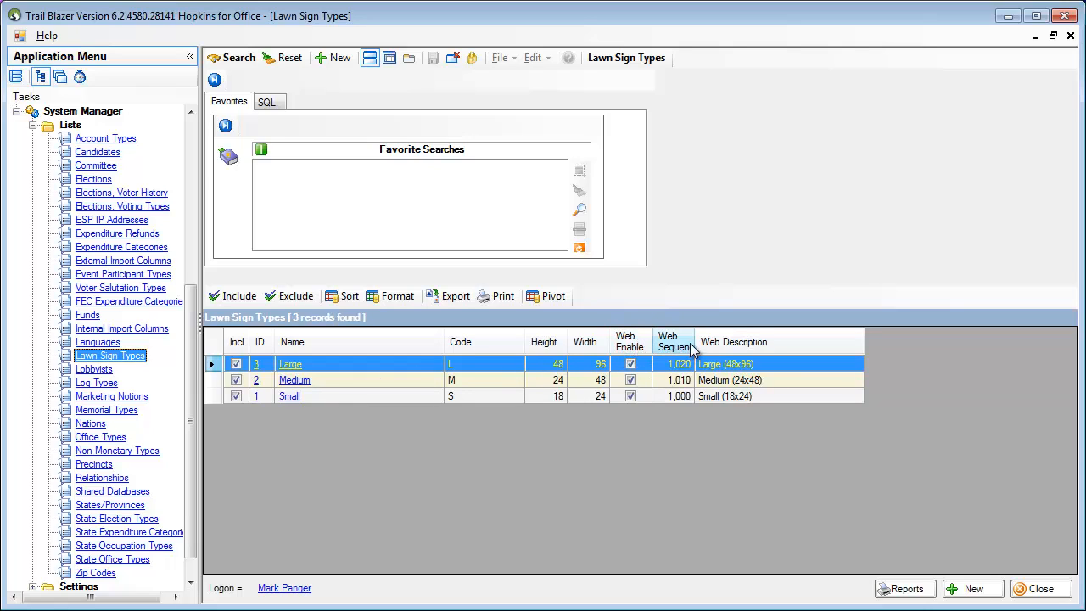
Step: Widen the Web Sequence column in the lawn sign types list and sort the records by it in ascending order
left_click_drag(694, 343, 711, 386)
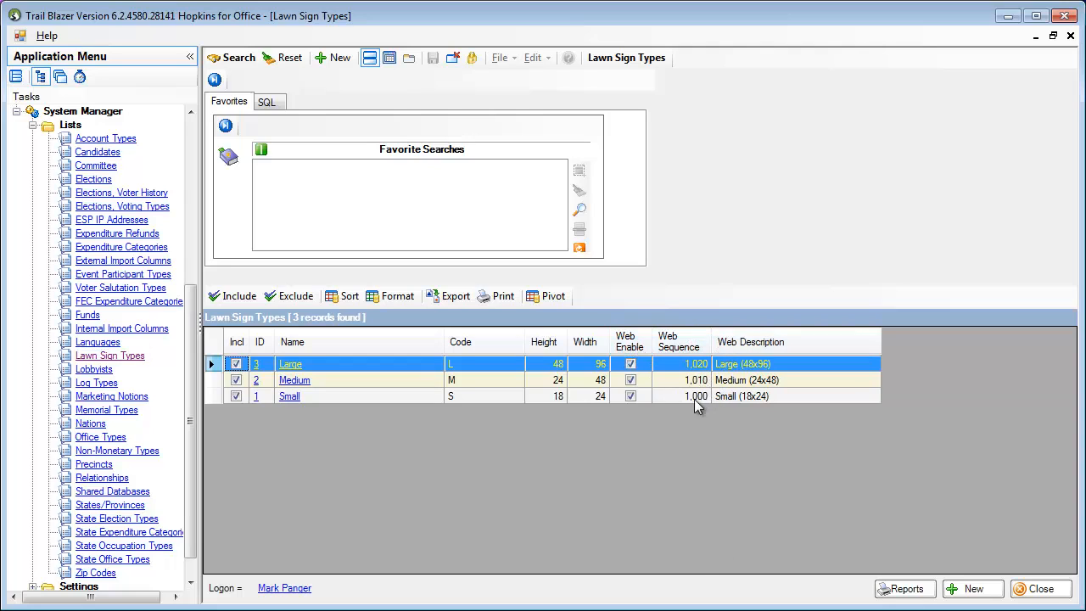
left_click(686, 343)
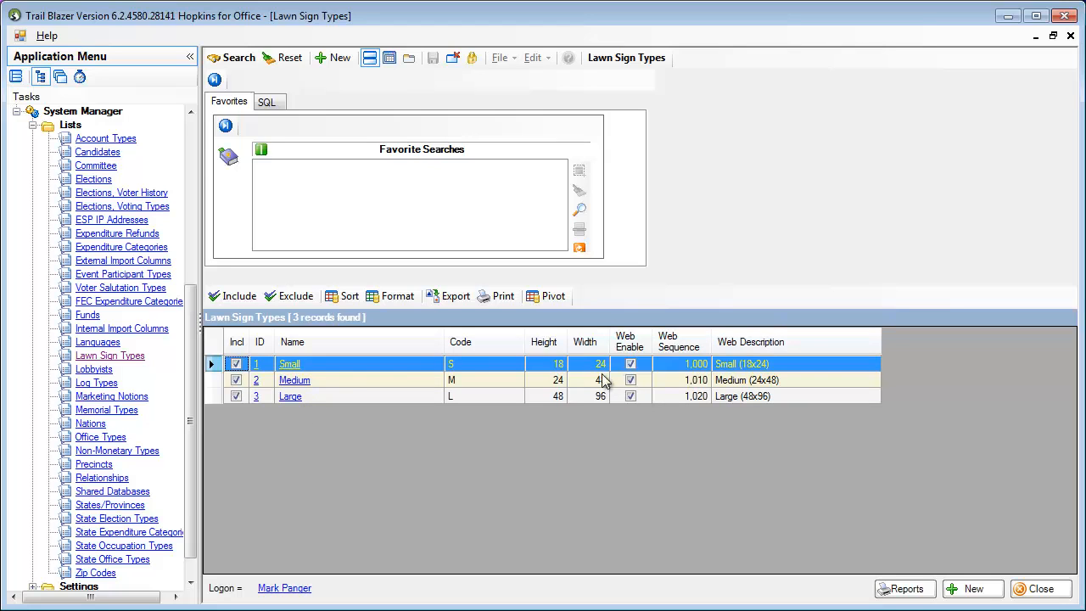
Step: Open the Small sign type card, examine its display sequence and display label, and close it without saving
double_click(296, 368)
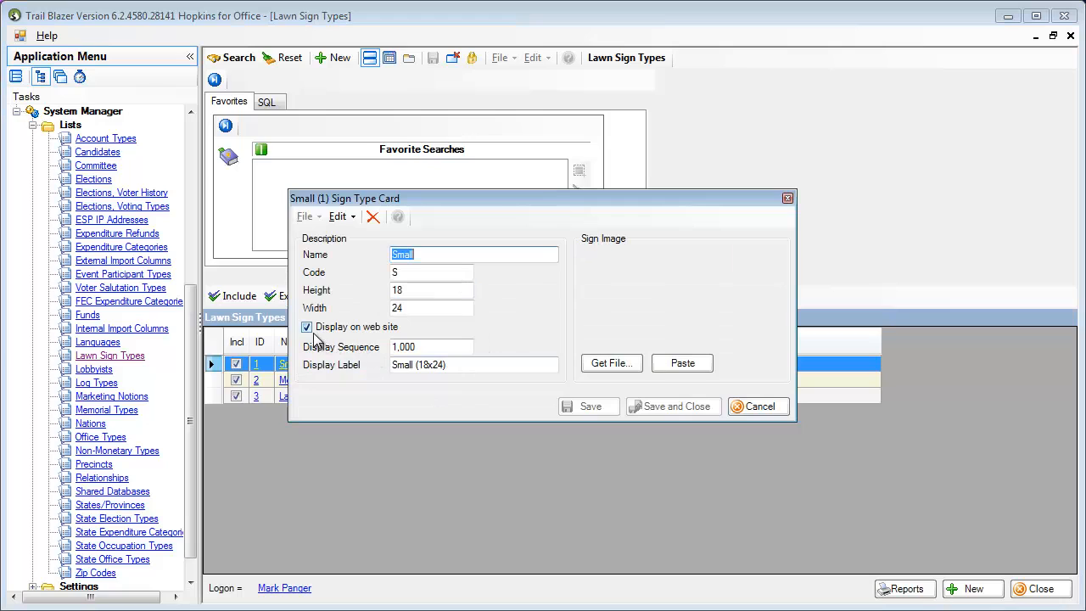
left_click(428, 347)
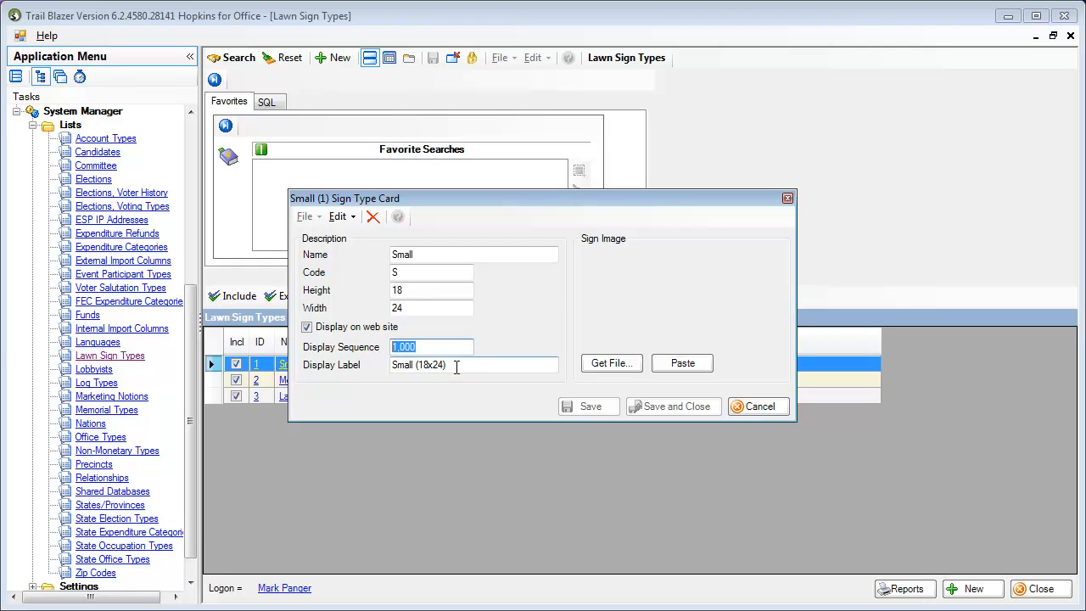
key("Tab")
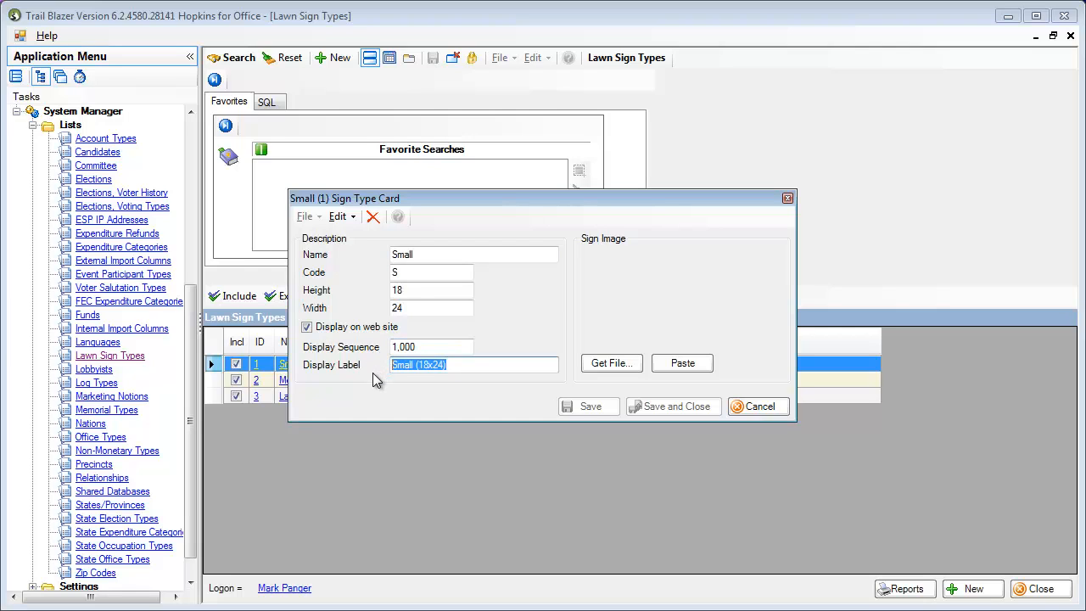
left_click(741, 412)
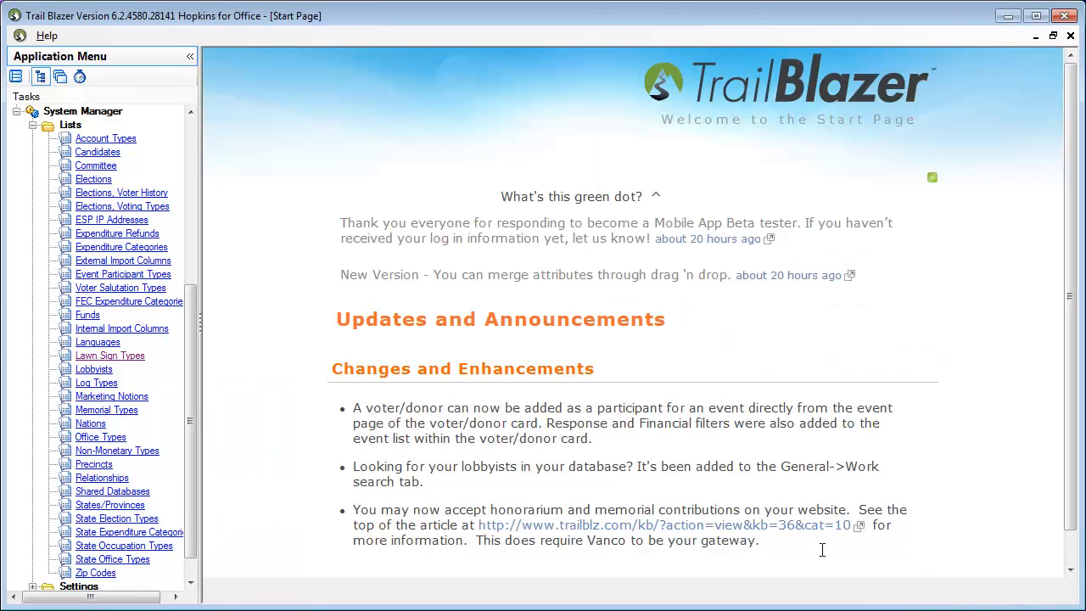
Step: Collapse the System Manager lists and open the WebSite Configuration settings, allowing content that is not delivered securely
left_click(32, 125)
double_click(74, 424)
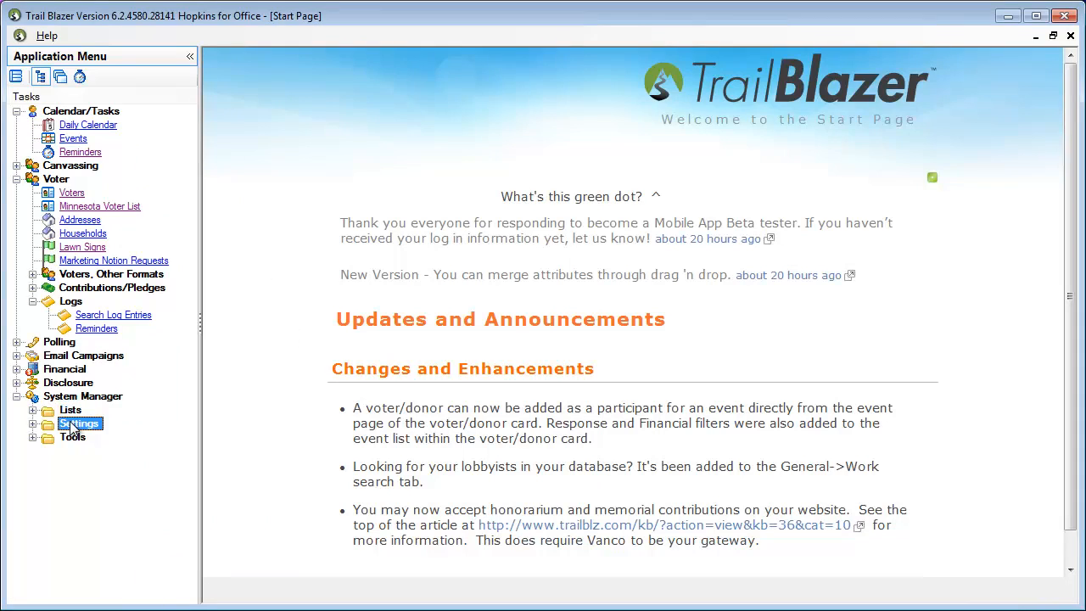
left_click(116, 465)
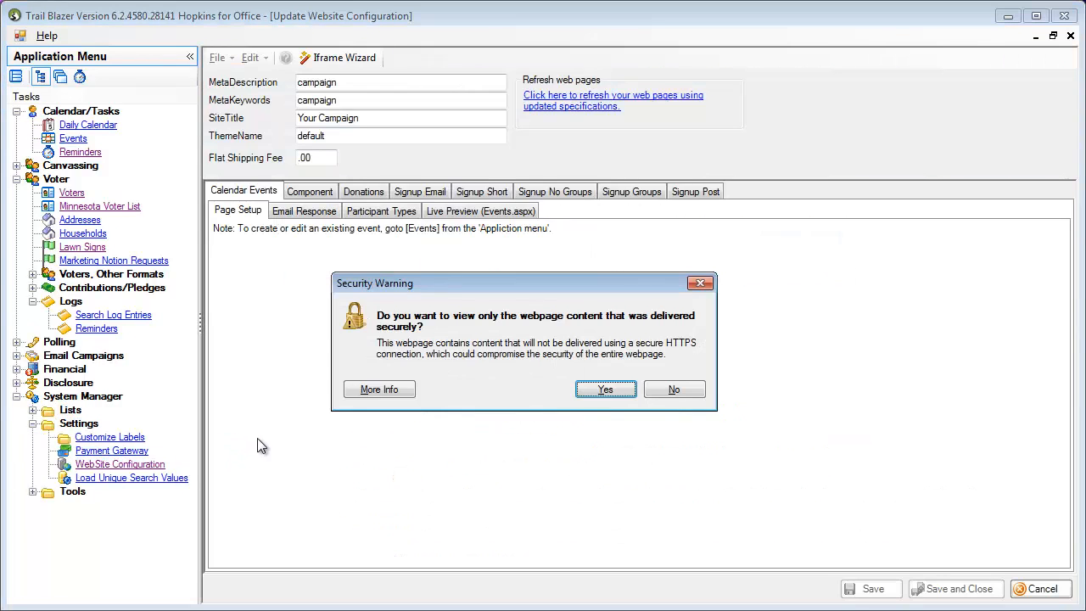
left_click(672, 390)
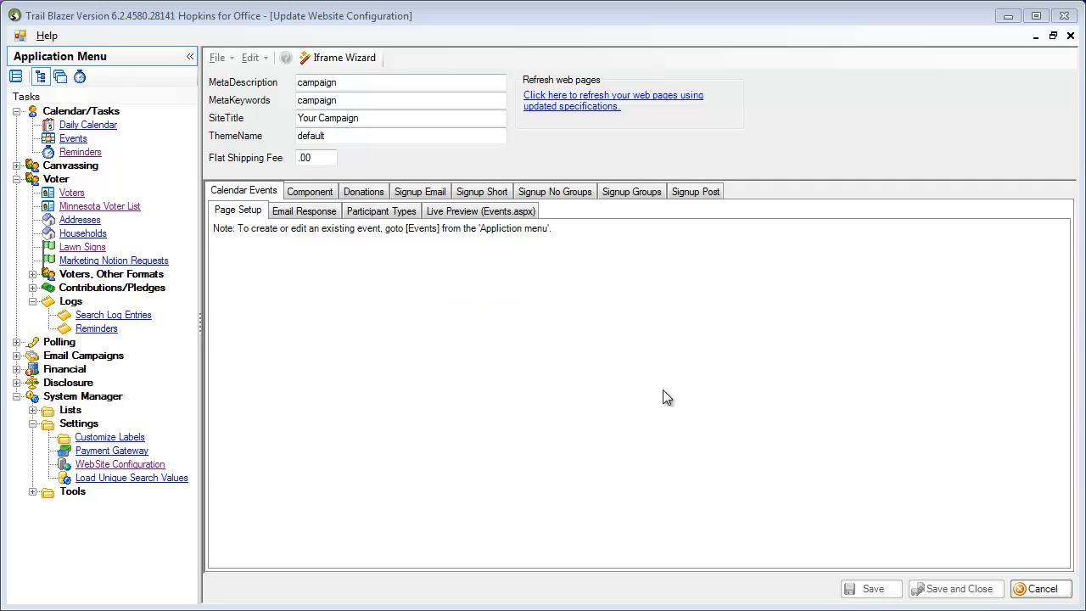
Step: Check the Show Lawn Sign Component option for Signup Groups and Donations, and examine the lawn sign requests in the Donations live preview
left_click(624, 193)
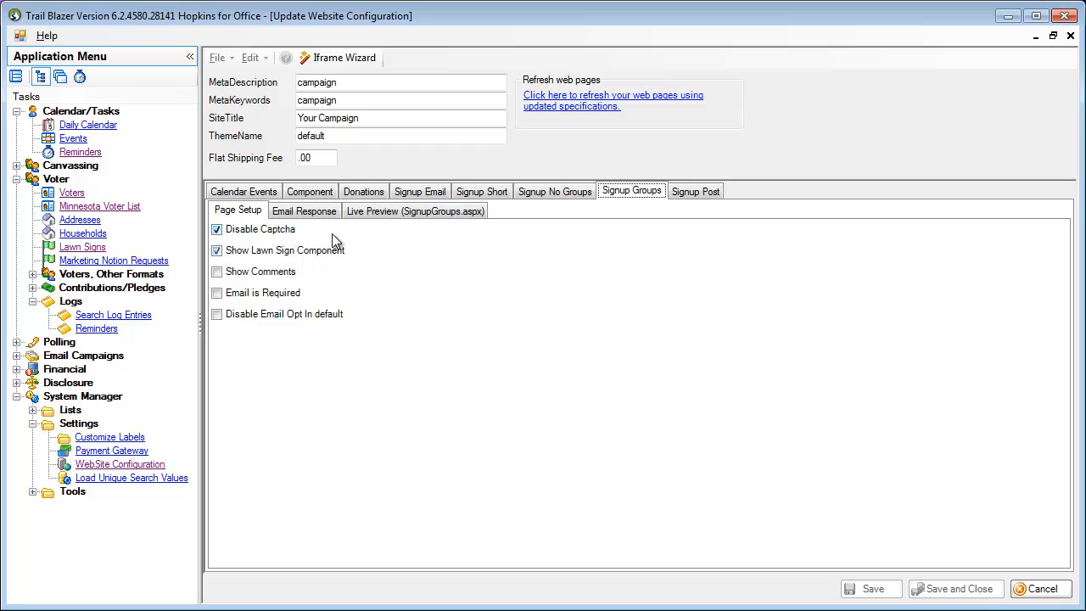
left_click(365, 193)
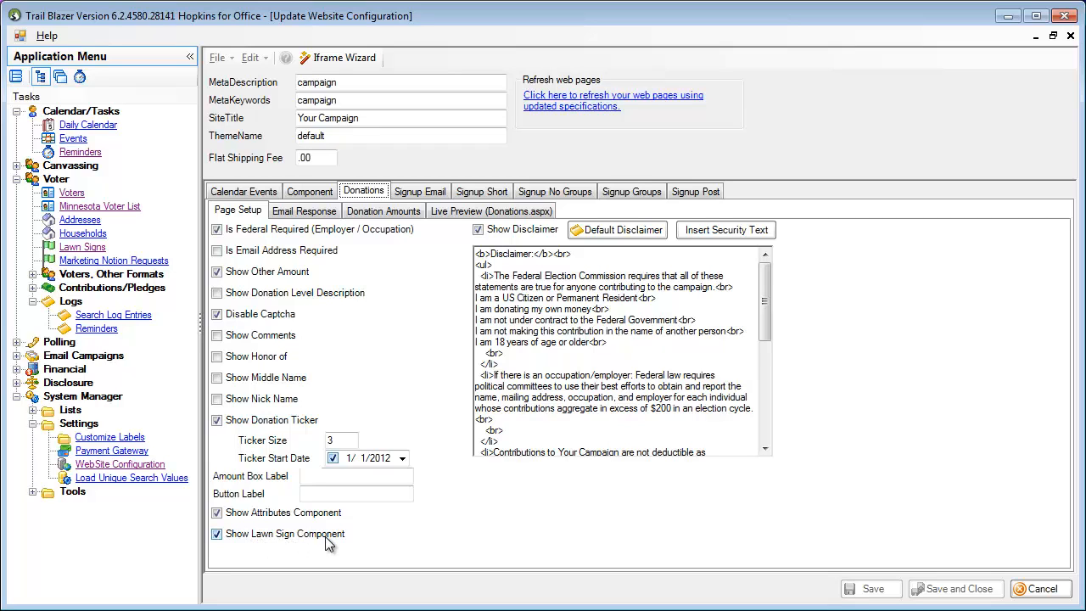
left_click(458, 218)
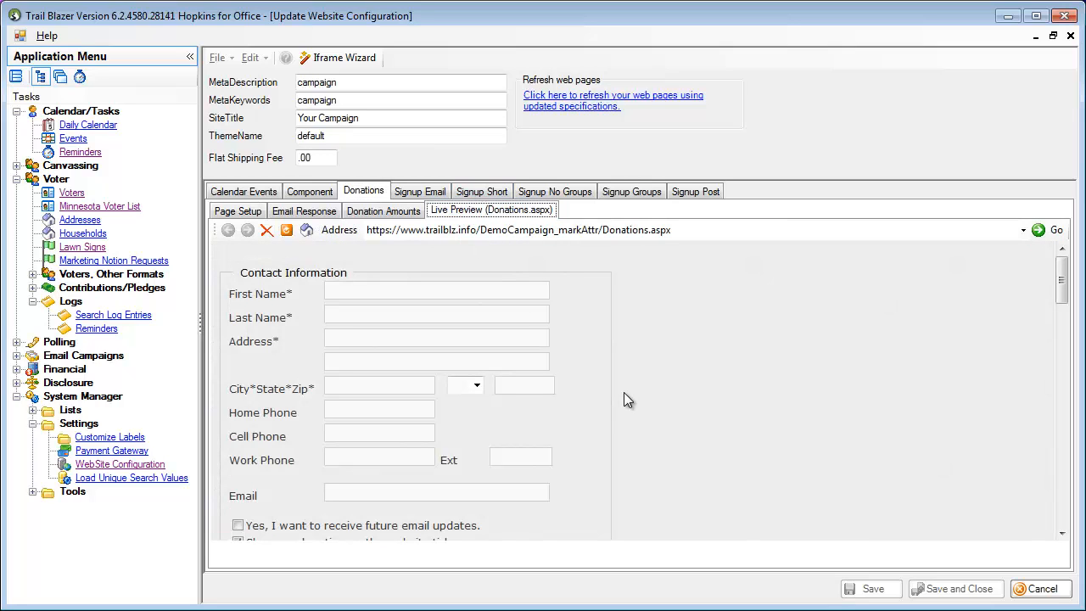
scroll(624, 393, "down", 1)
scroll(625, 395, "down", 10)
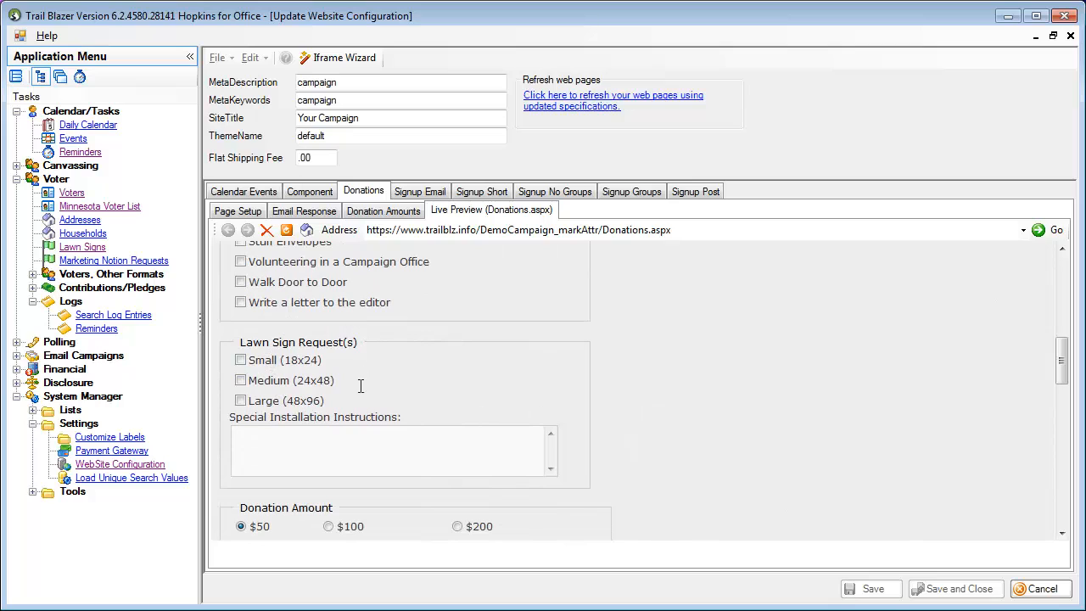
scroll(521, 406, "down", 1)
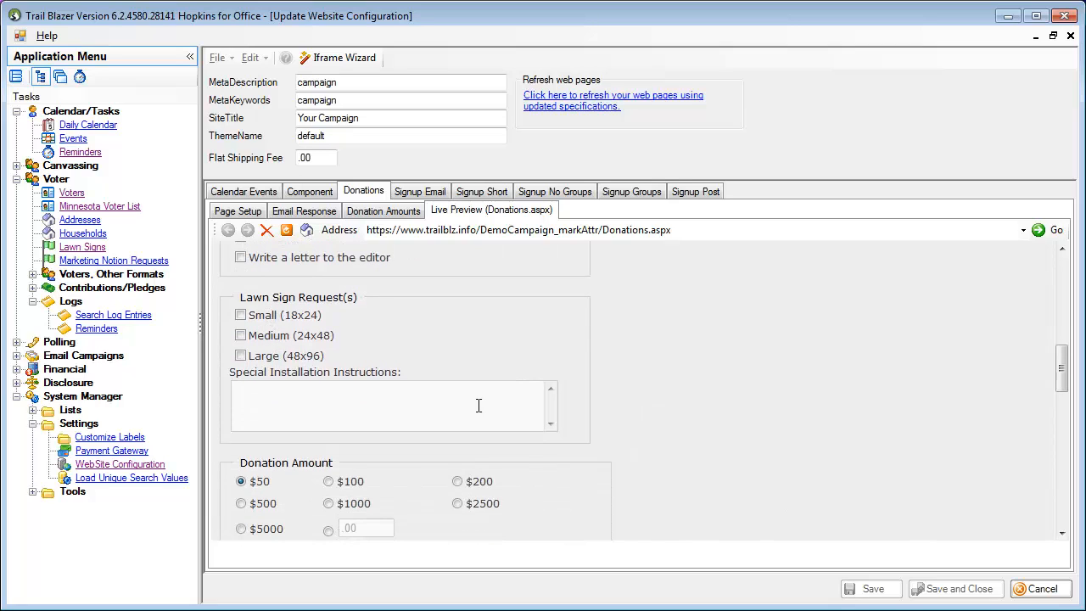
Step: Examine the lawn sign request heading and special installation instructions label in the Signup Groups live preview
left_click(622, 195)
left_click(388, 213)
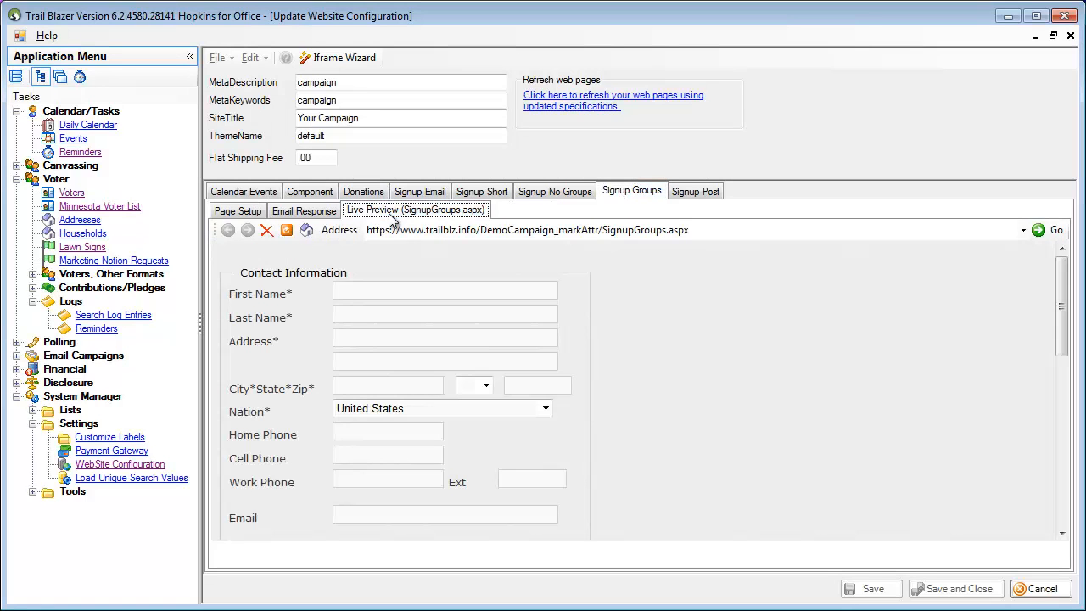
scroll(593, 393, "down", 14)
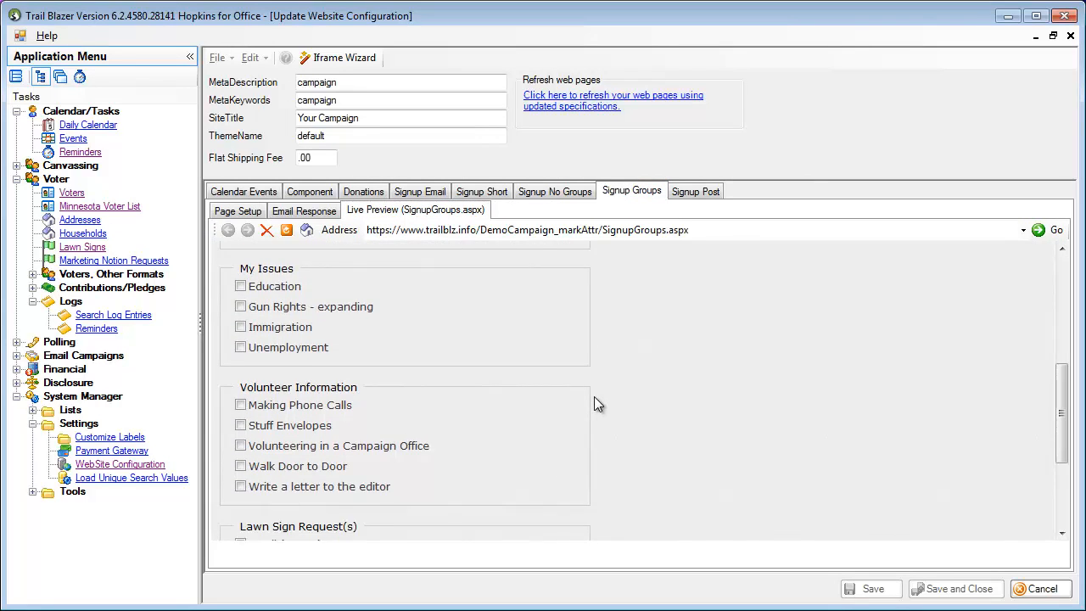
scroll(327, 410, "down", 1)
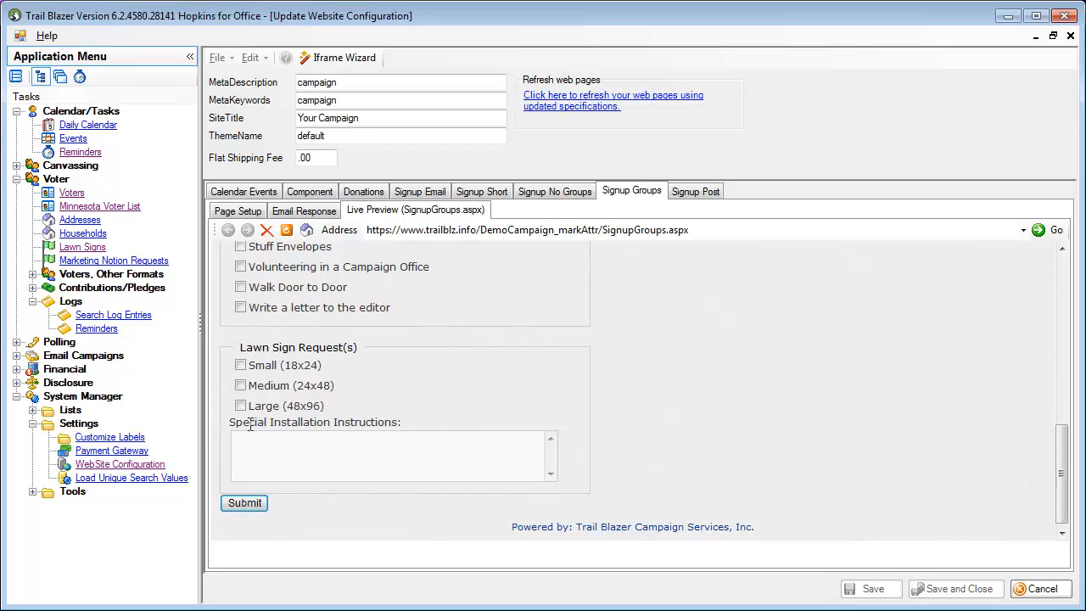
left_click_drag(250, 427, 397, 424)
left_click(331, 346)
left_click_drag(330, 346, 251, 346)
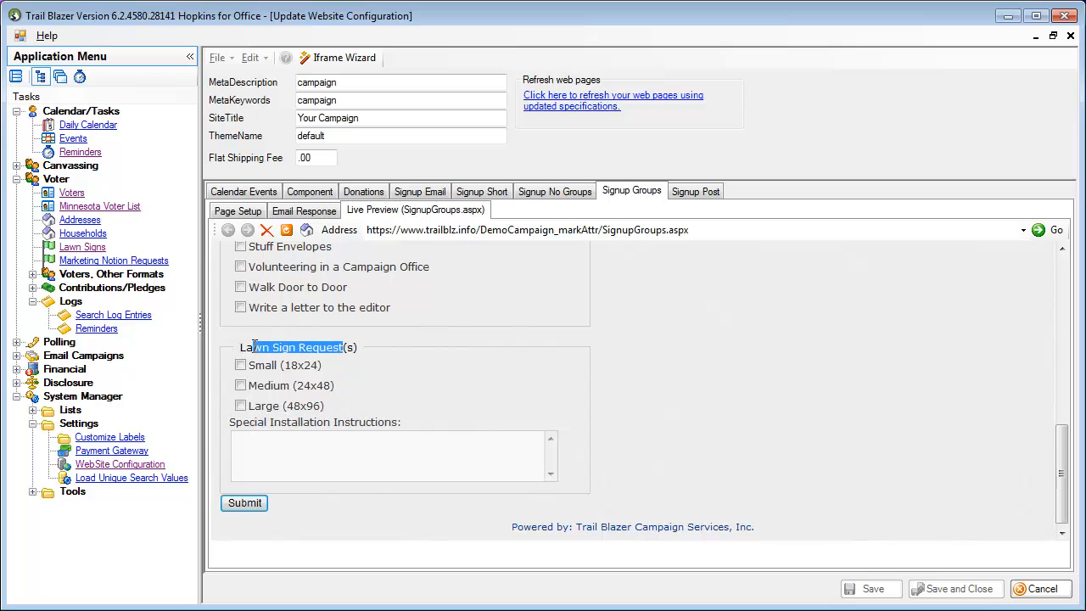
Step: Compare the Component Label and Instructions Label options of the lawn sign component with the wording in the Signup Groups preview
left_click(308, 194)
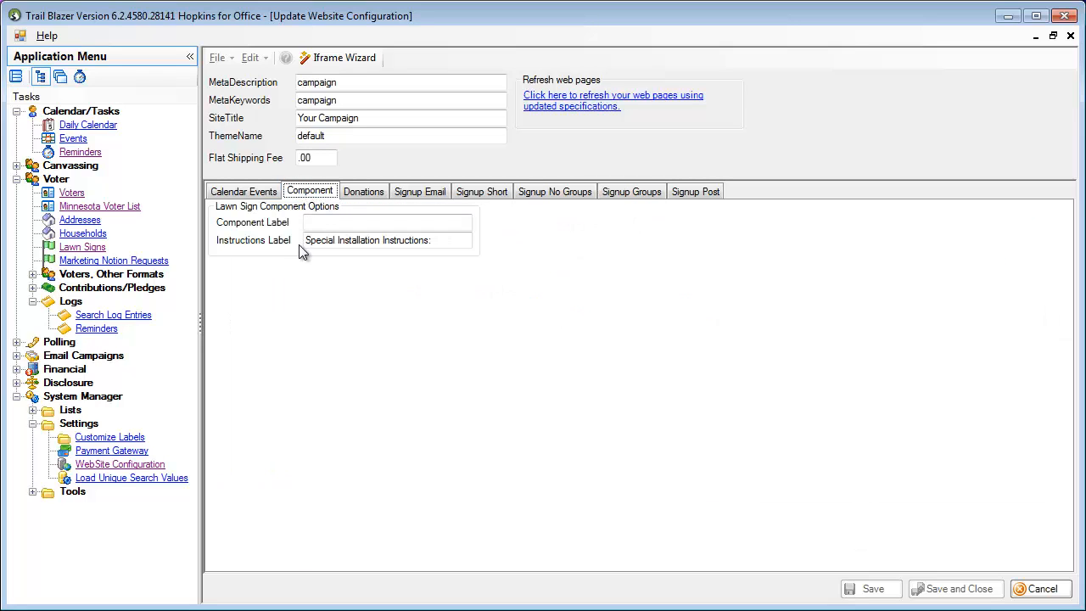
left_click_drag(447, 240, 296, 240)
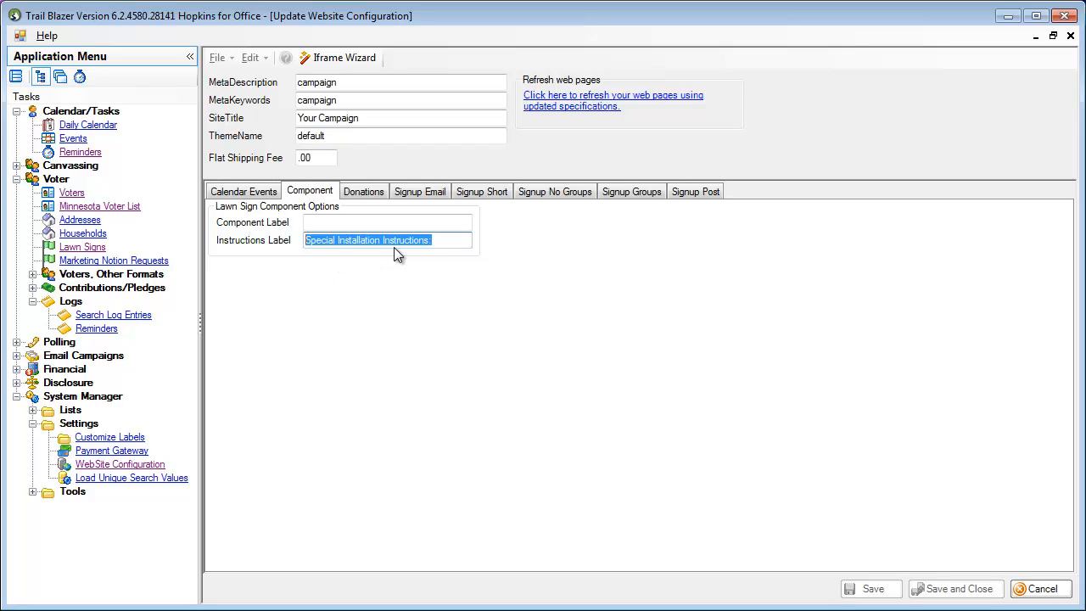
left_click(454, 245)
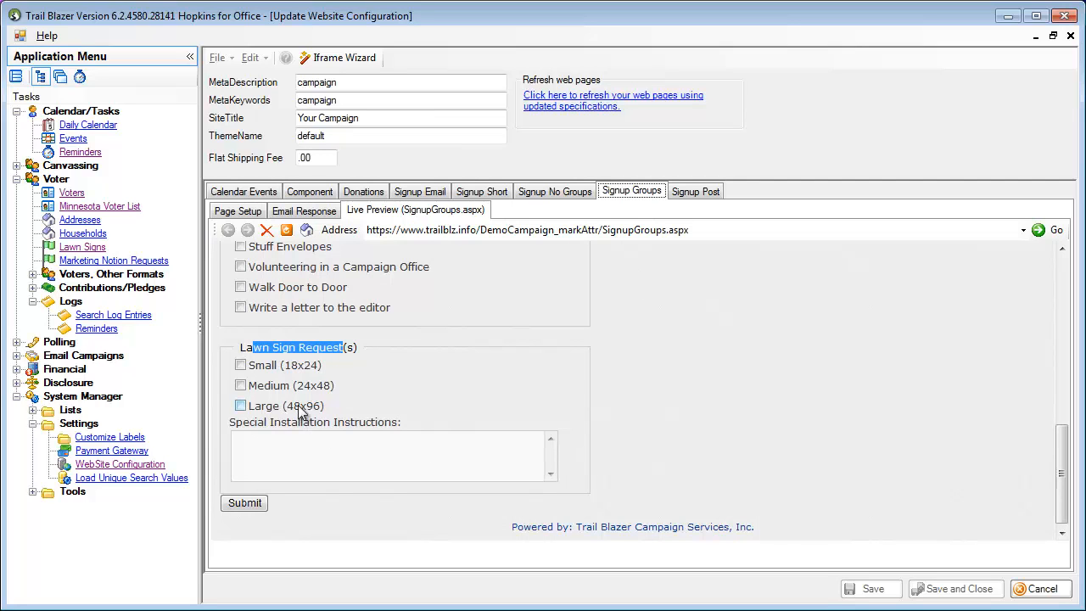
left_click(362, 366)
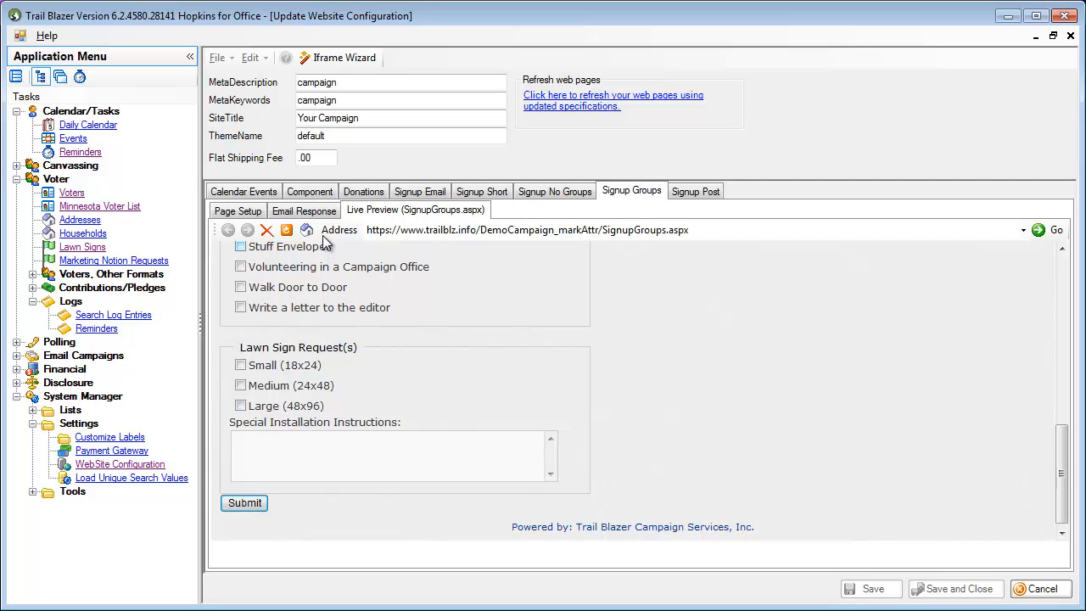
left_click(311, 195)
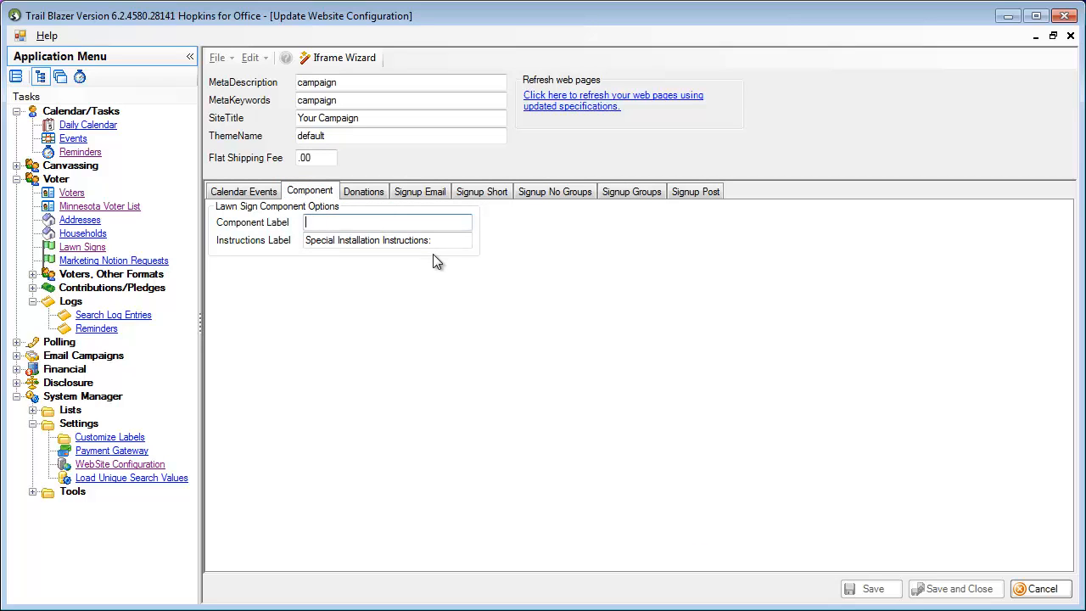
left_click(619, 197)
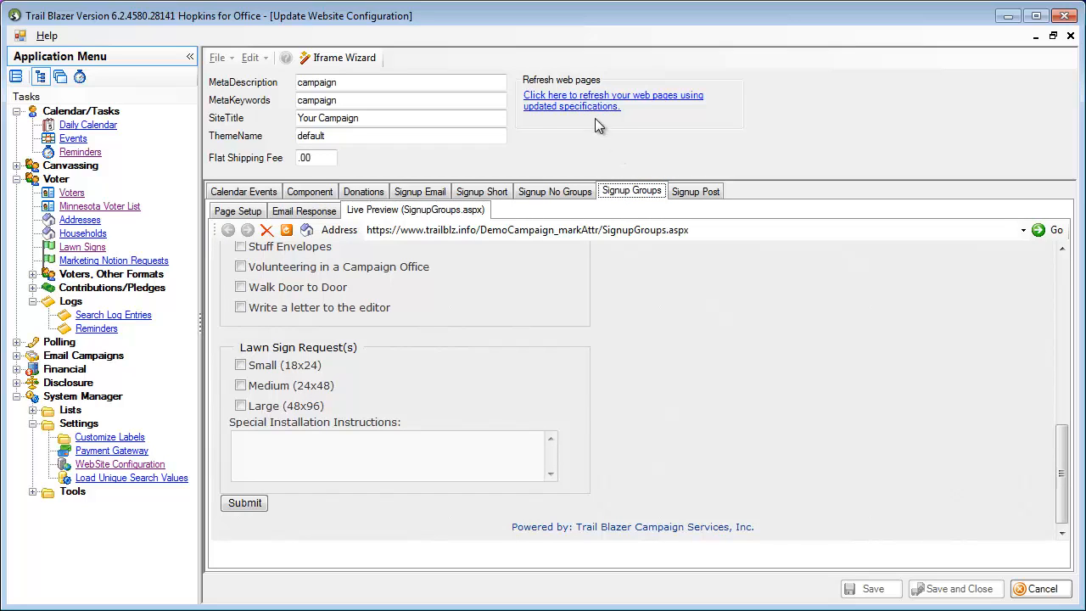
Step: Refresh the web pages using the updated specifications and acknowledge the result
left_click(552, 107)
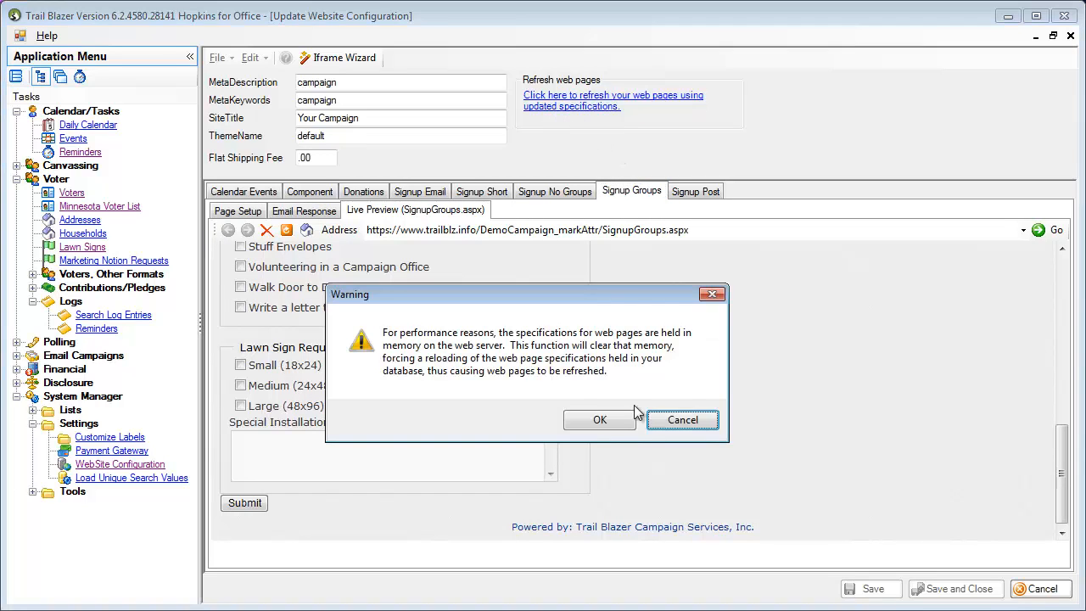
left_click(600, 420)
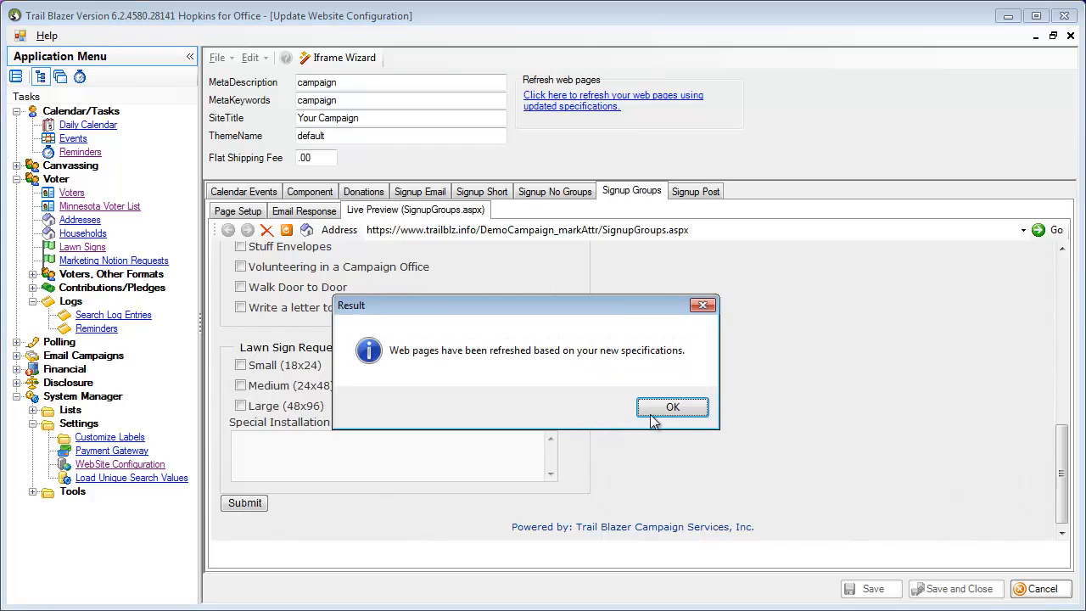
left_click(671, 413)
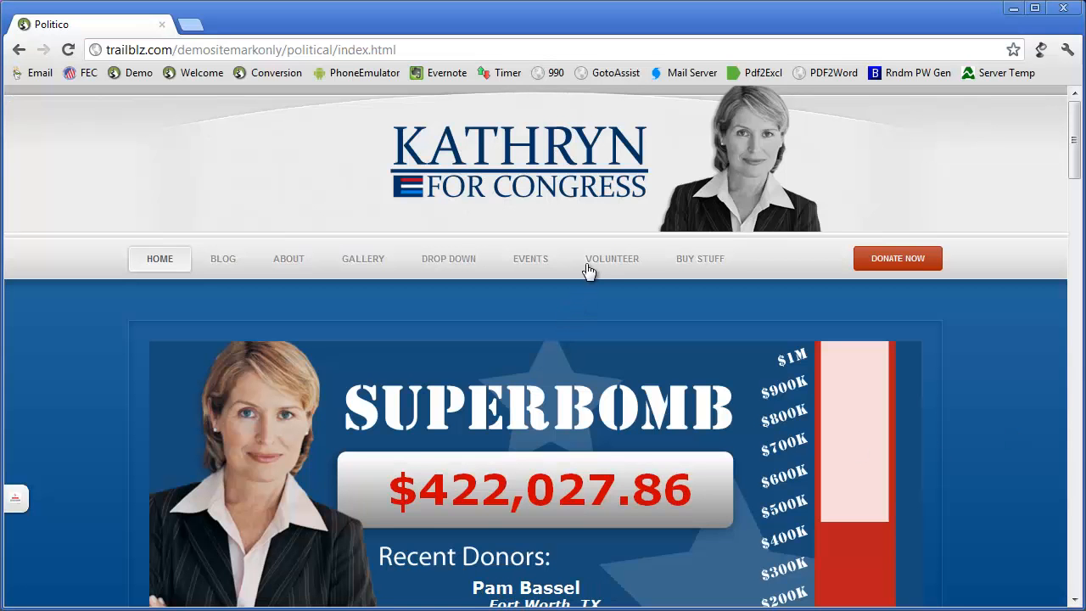
Step: Open the campaign site's Volunteer page and examine its signup form, from contact information down to the lawn sign requests
left_click(601, 263)
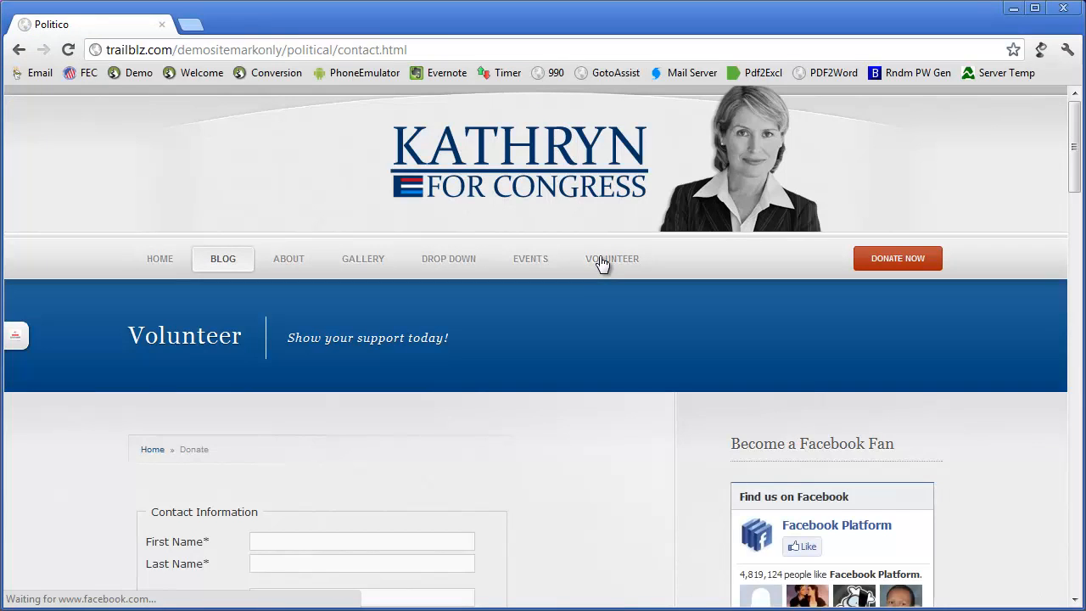
scroll(432, 459, "down", 4)
scroll(431, 467, "down", 1)
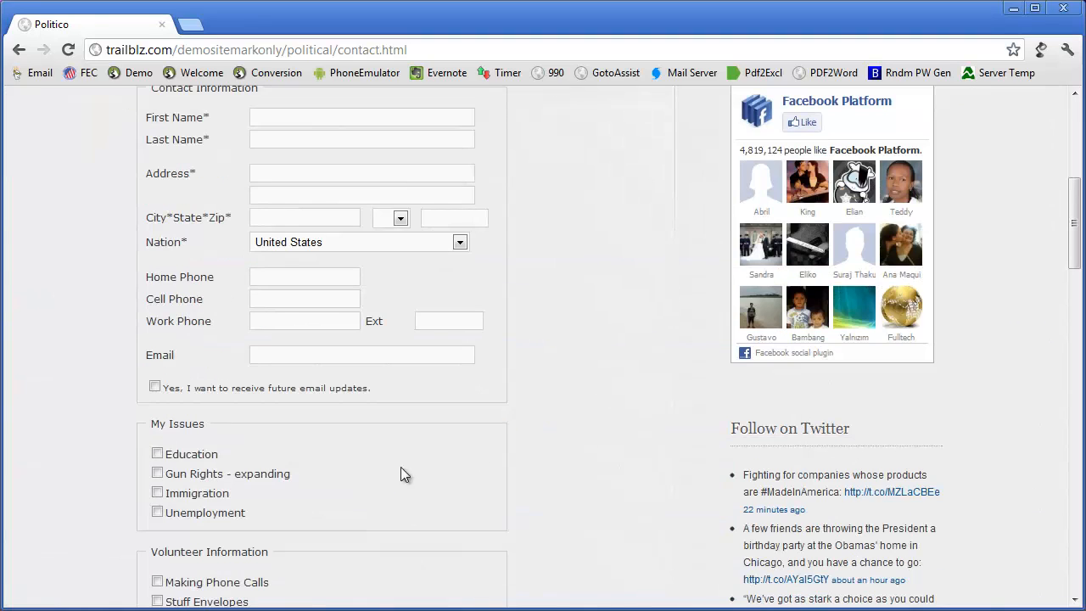
scroll(270, 149, "down", 1)
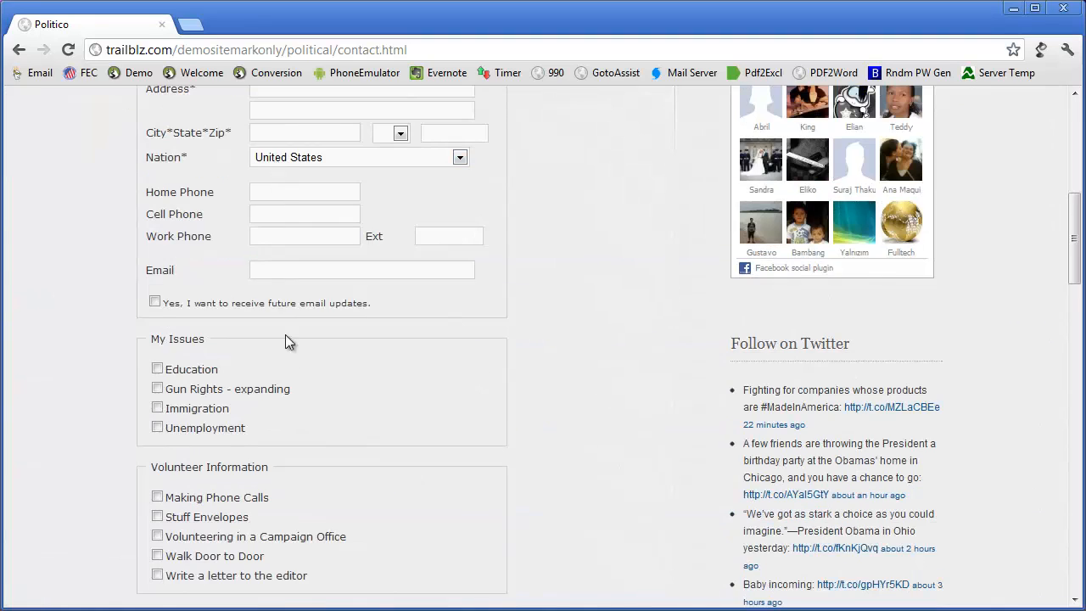
scroll(285, 339, "down", 1)
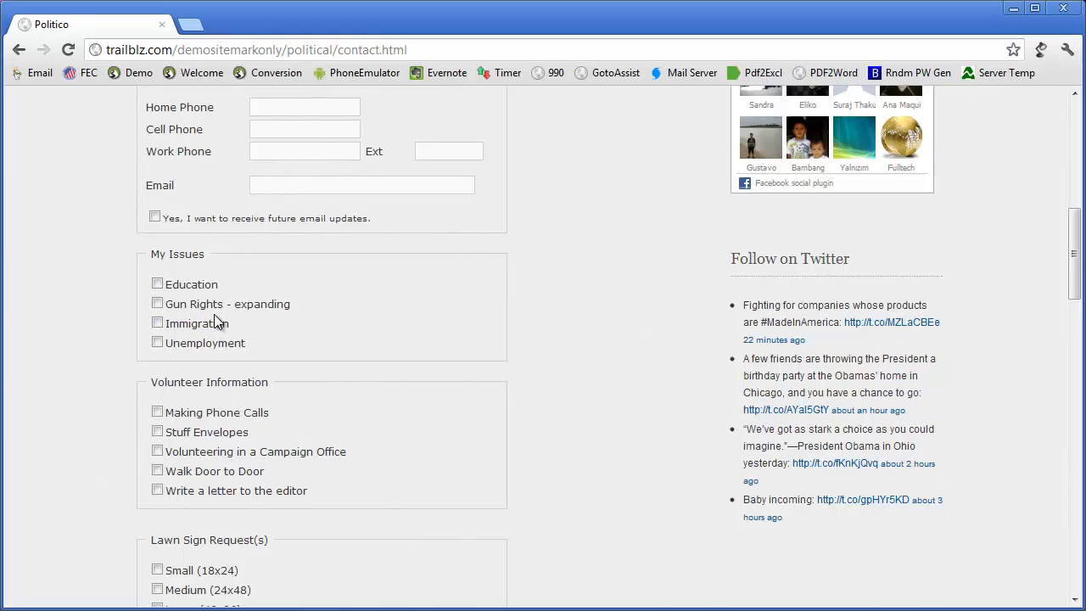
scroll(230, 412, "down", 1)
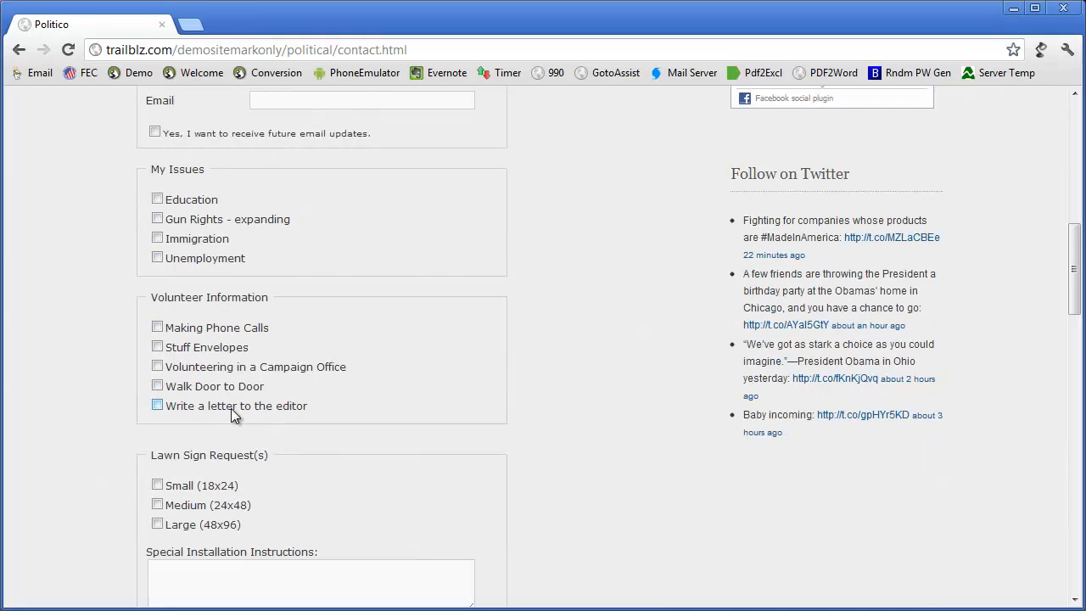
scroll(200, 475, "down", 1)
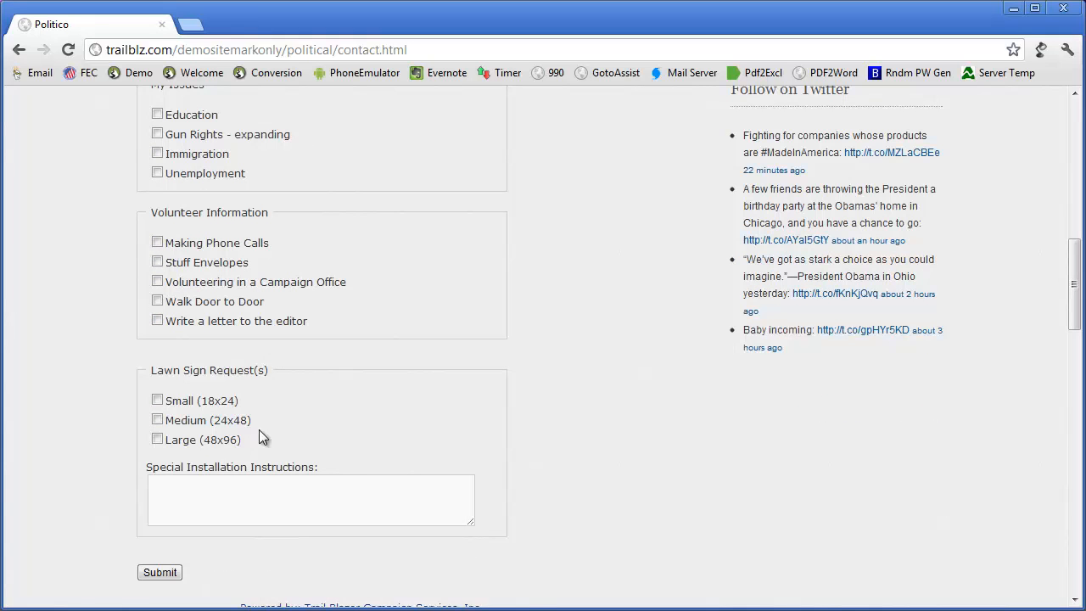
scroll(247, 466, "down", 1)
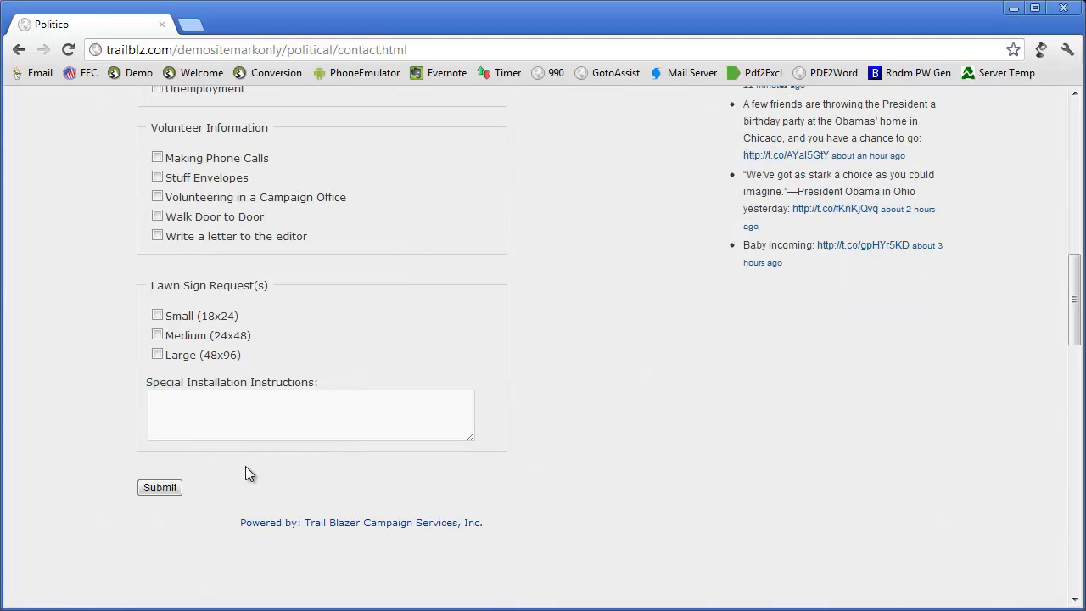
scroll(245, 473, "up", 6)
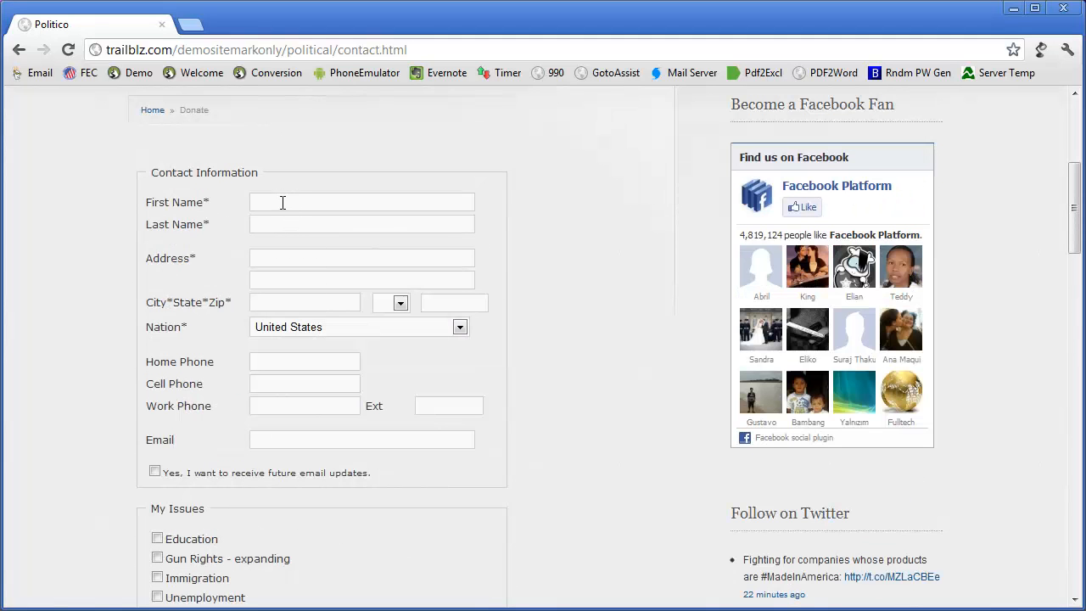
Step: Fill in the volunteer's contact details including the email, select the Education issue and choose Walk Door to Door
left_click(319, 201)
scroll(513, 432, "down", 3)
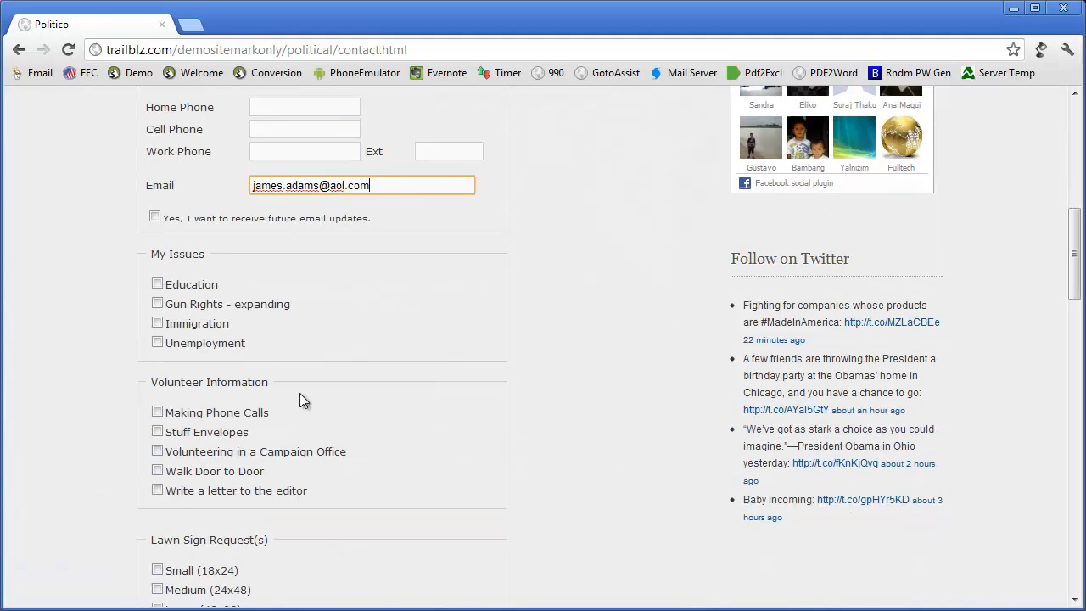
left_click(157, 283)
scroll(246, 373, "down", 1)
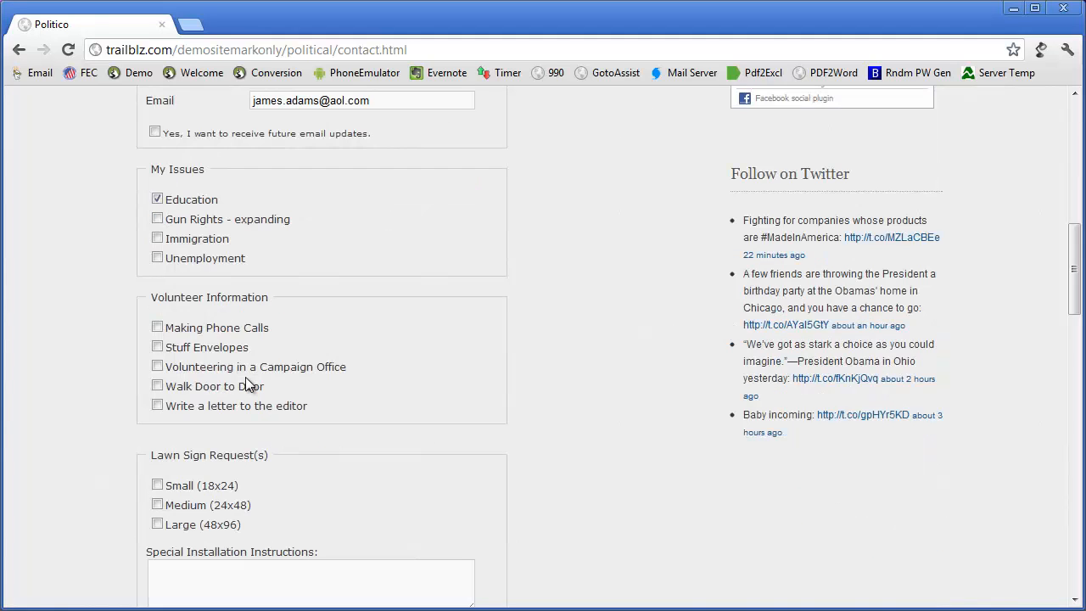
left_click(157, 386)
Step: Request a Small (18x24) lawn sign with the instructions "Bring a large hammer. The ground is very hard." and submit the form
scroll(239, 416, "down", 2)
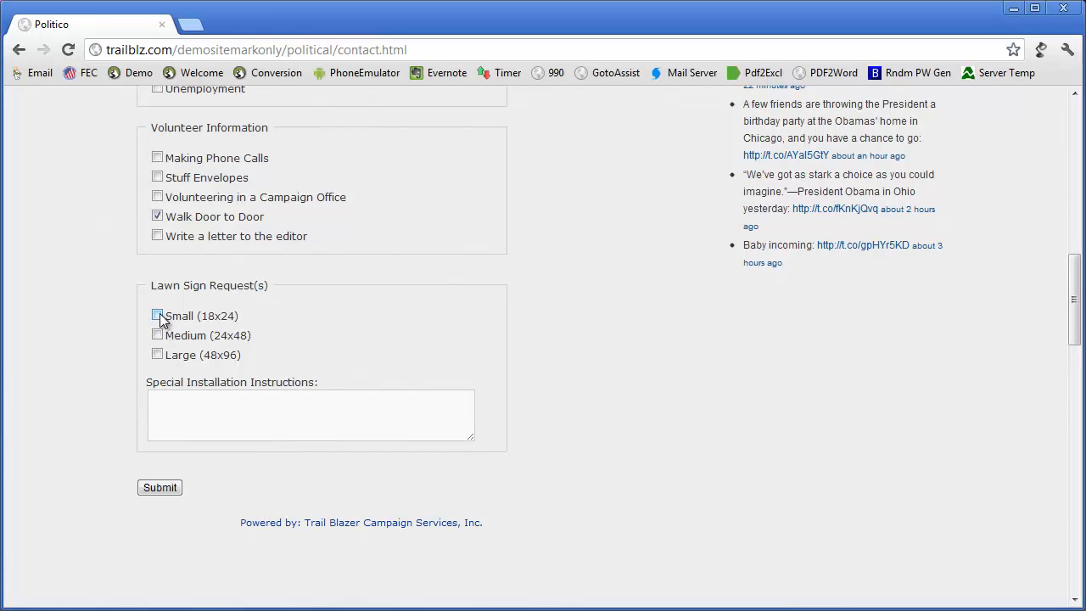
left_click(160, 316)
left_click(254, 416)
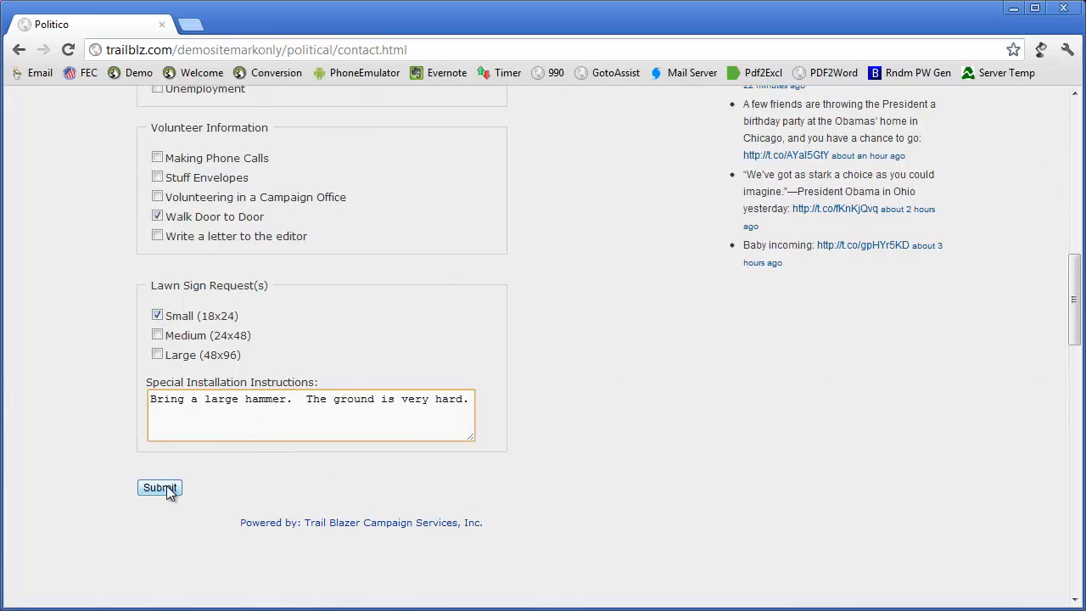
left_click(166, 488)
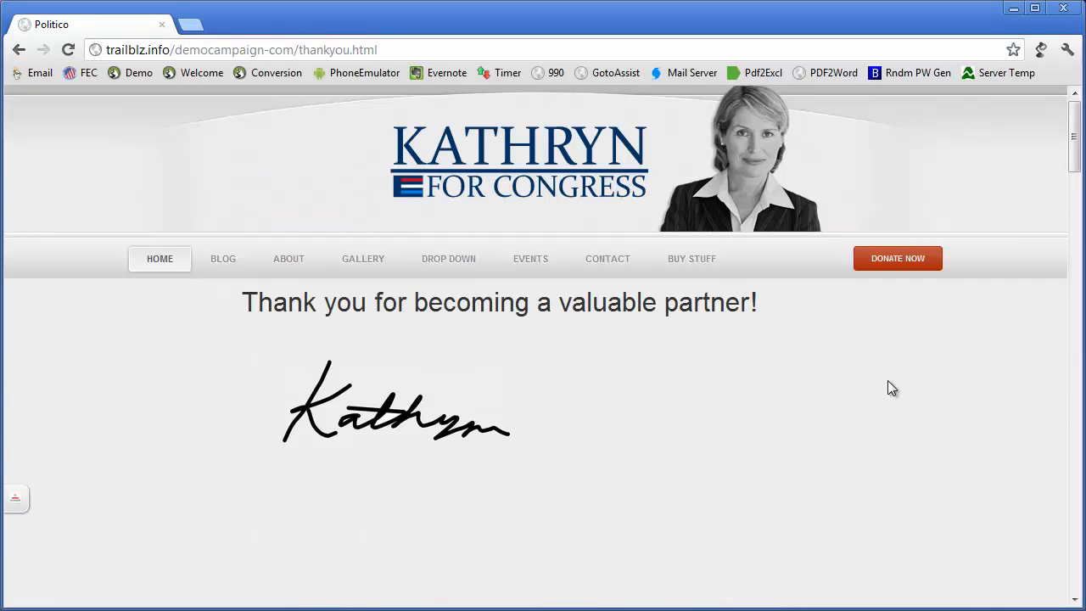
Step: Switch to Trail Blazer and search the lawn sign list for status Requested with Date Requested from 7/17/2012 to 7/17/2012
left_click_drag(570, 29, 1085, 39)
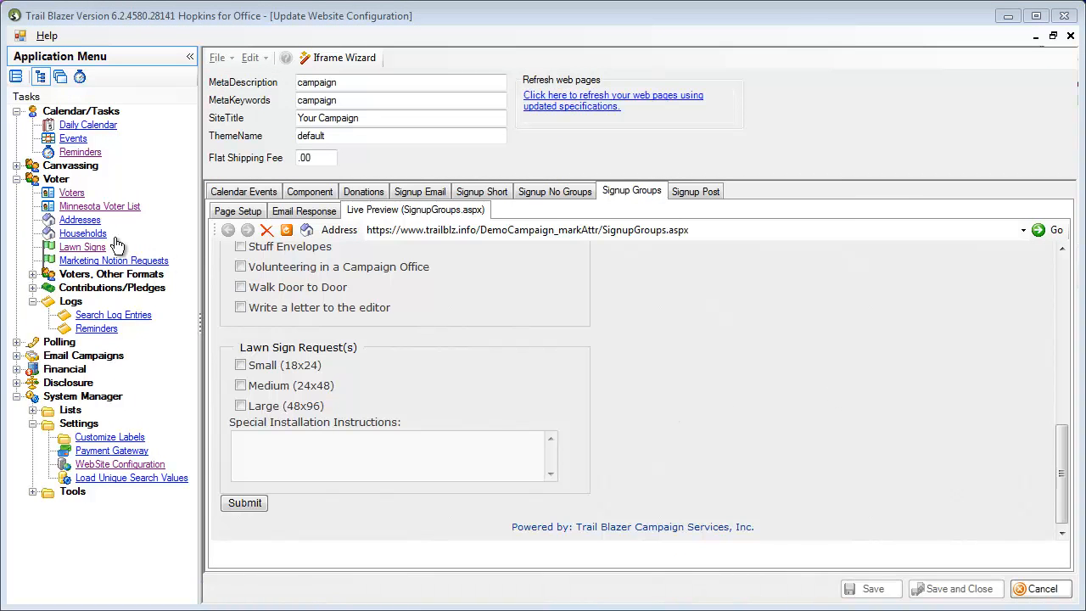
left_click(82, 248)
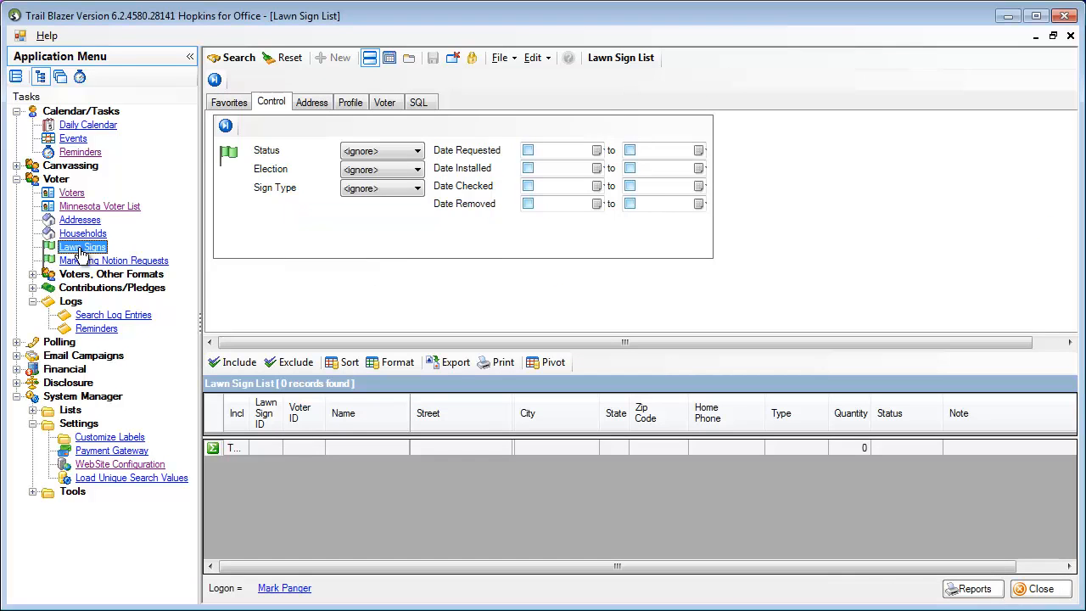
left_click(528, 151)
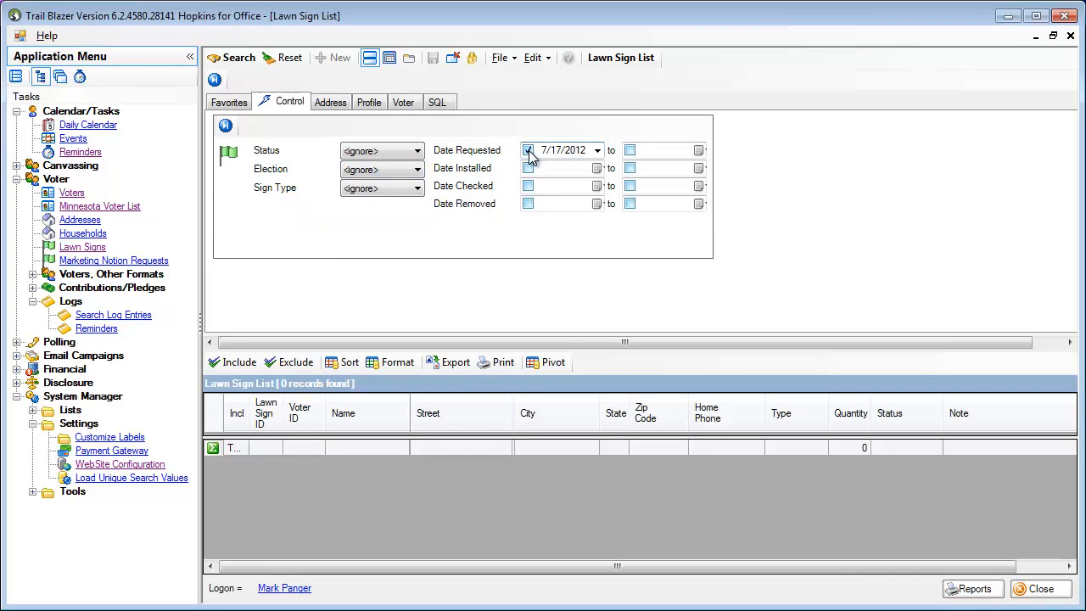
left_click(629, 151)
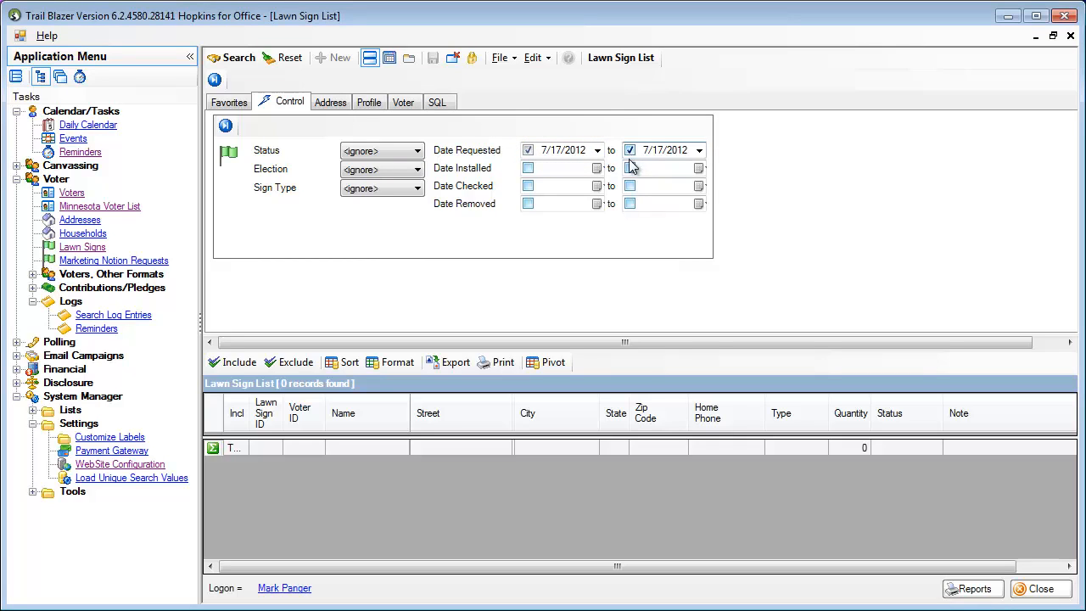
left_click(416, 151)
left_click(401, 188)
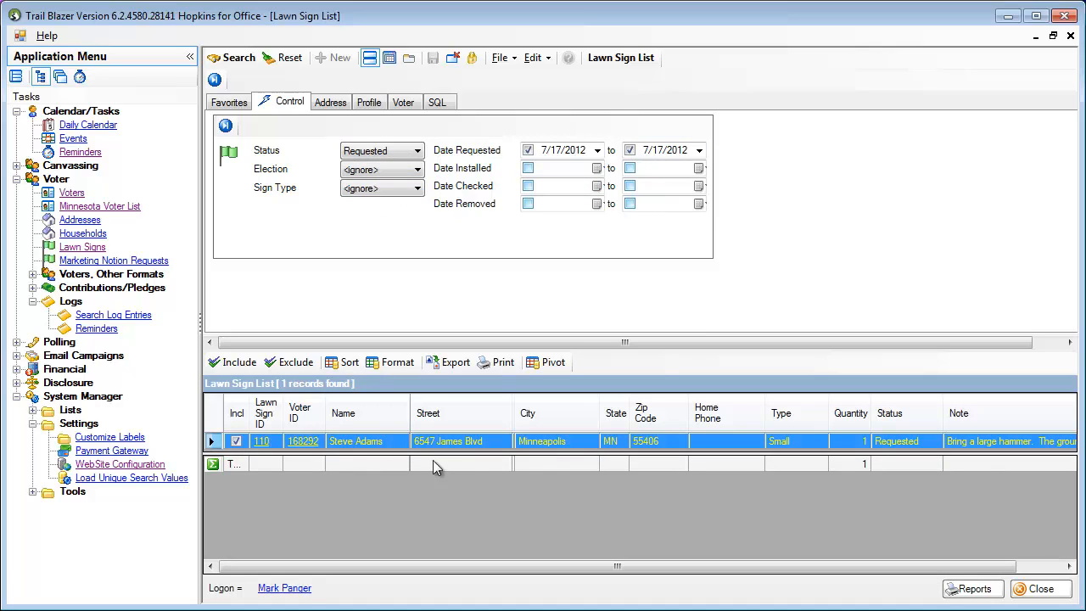
Step: Review the submitted request's remaining columns, and open the requester's voter record to view the lawn sign's status details
left_click_drag(556, 567, 606, 568)
left_click(303, 445)
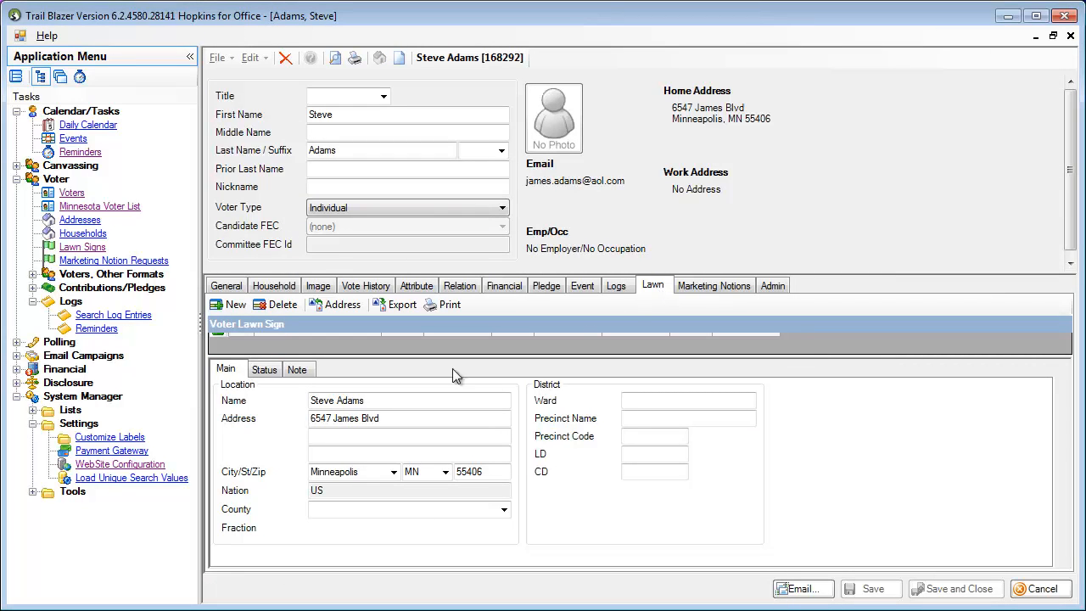
left_click(264, 371)
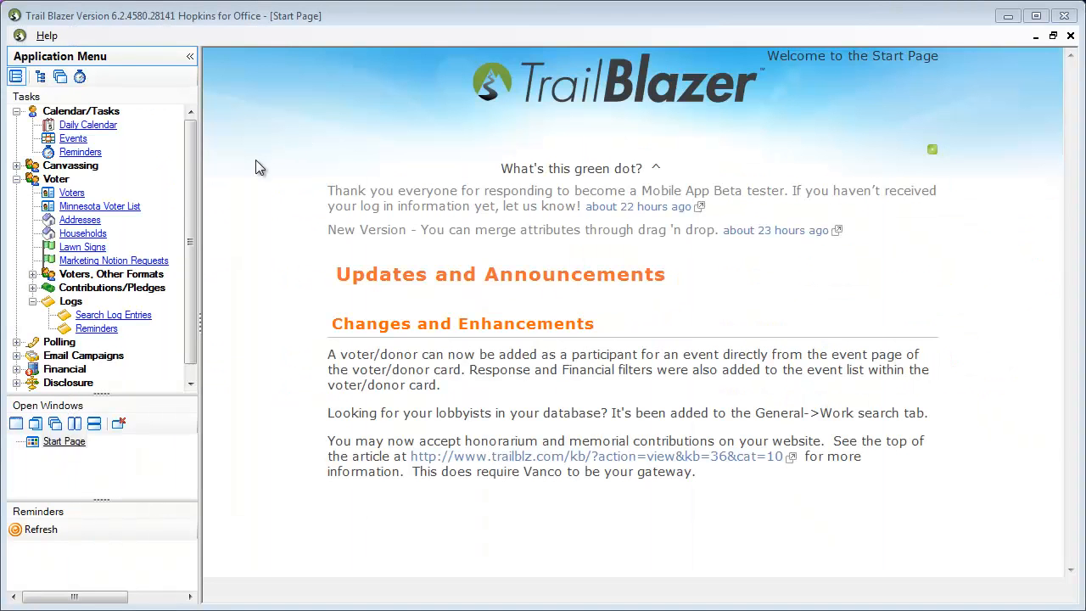
Step: Search the voter list for people with the Volunteer attribute "I would like a lawn sign"
left_click(72, 192)
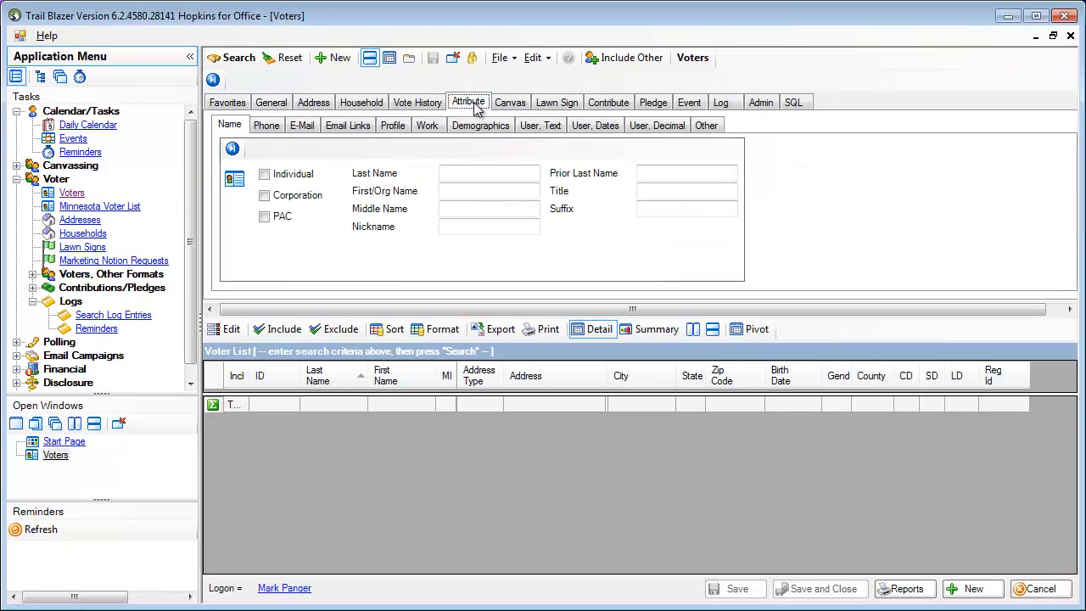
left_click(466, 102)
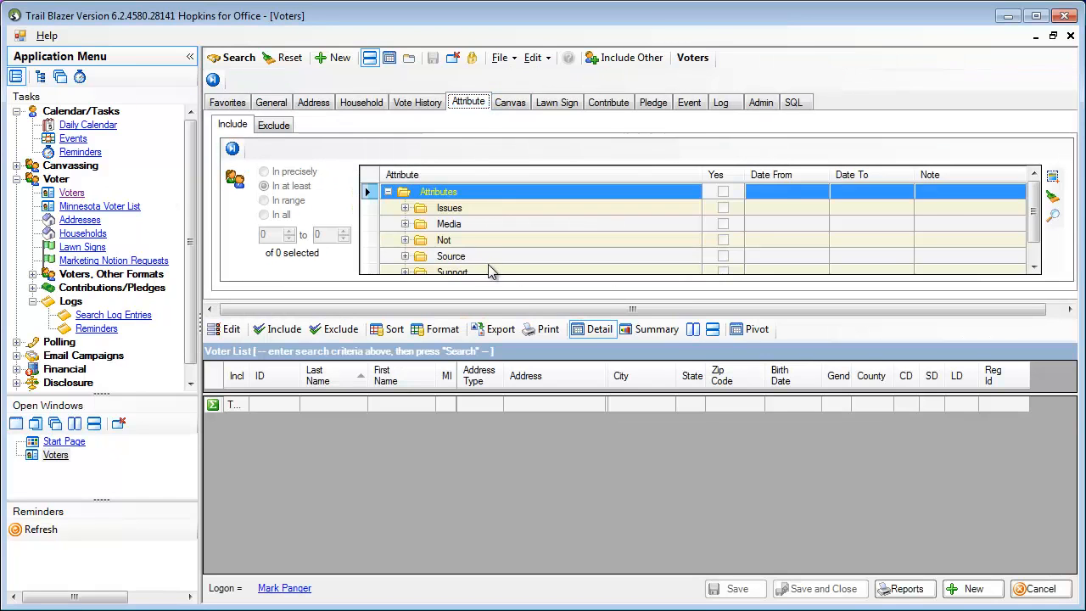
scroll(489, 271, "down", 1)
left_click(406, 270)
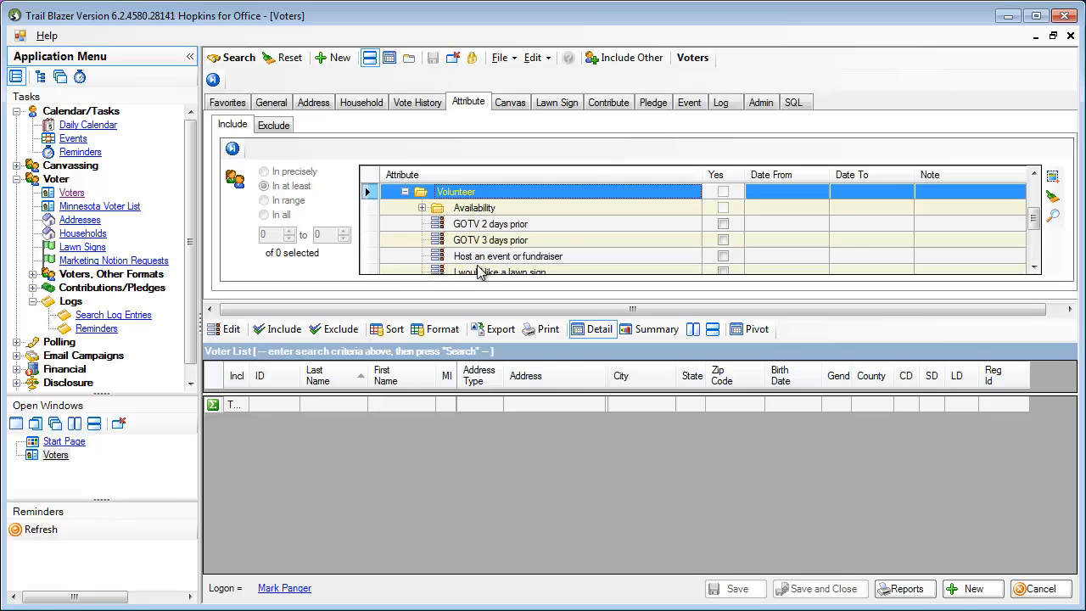
scroll(484, 269, "down", 1)
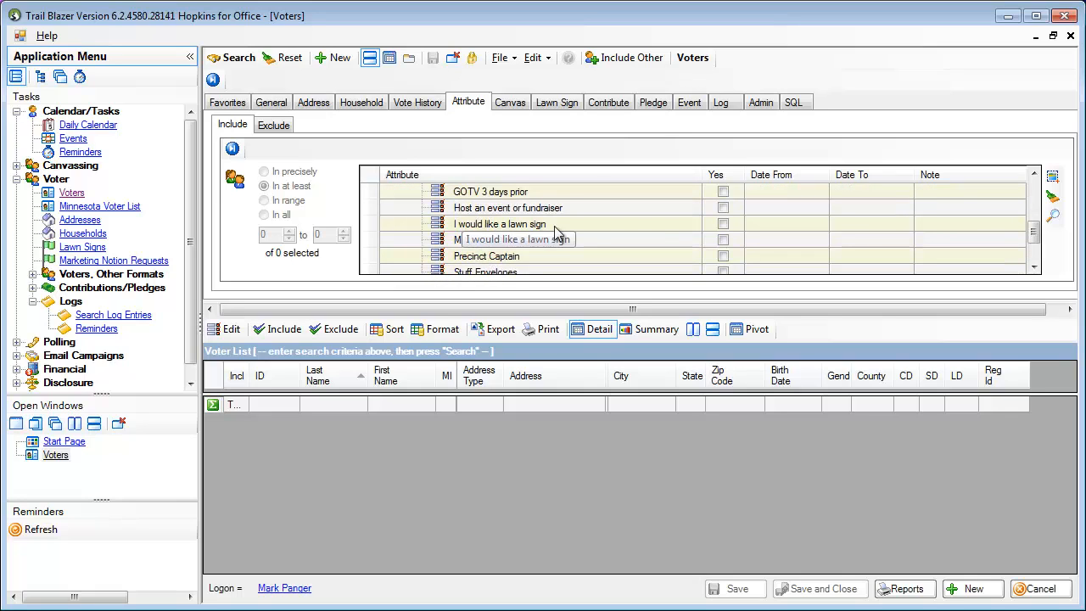
left_click(723, 224)
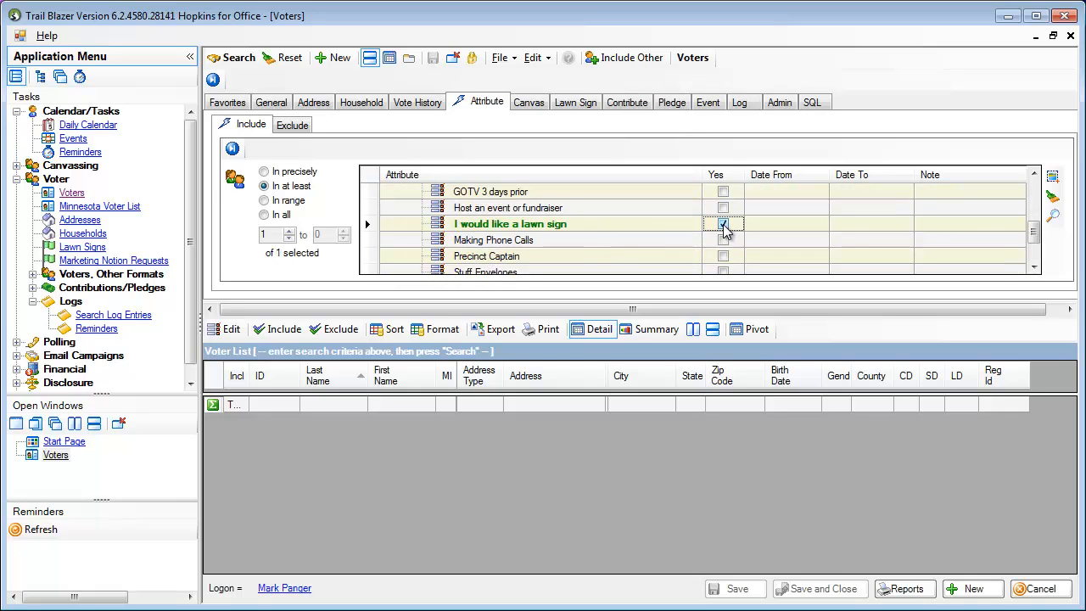
left_click(236, 57)
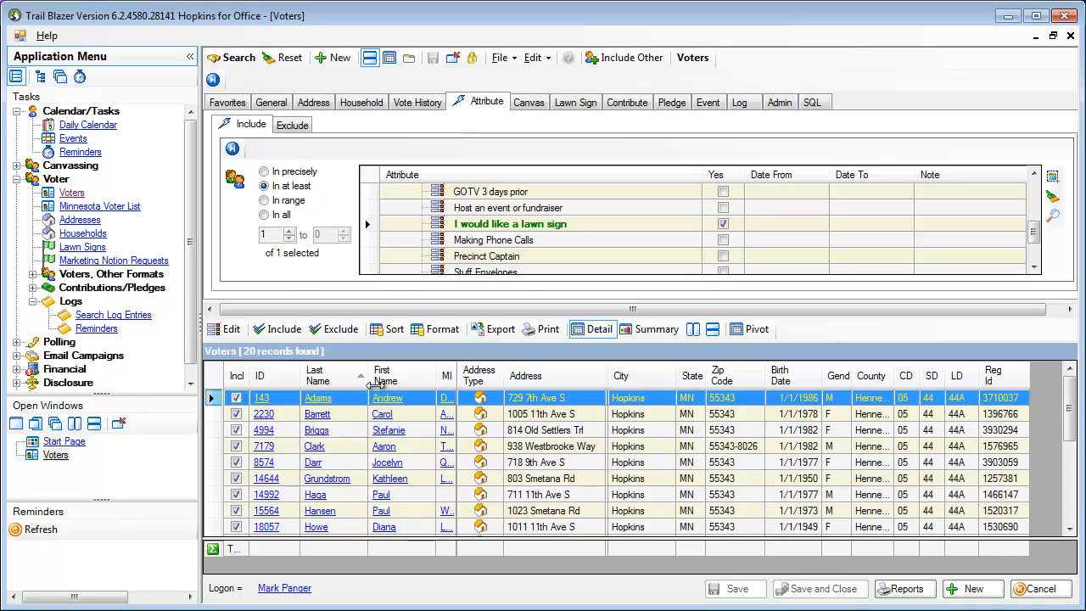
Step: Create lawn sign records for the listed voters with type Small and status Requested, and acknowledge the result
left_click(540, 59)
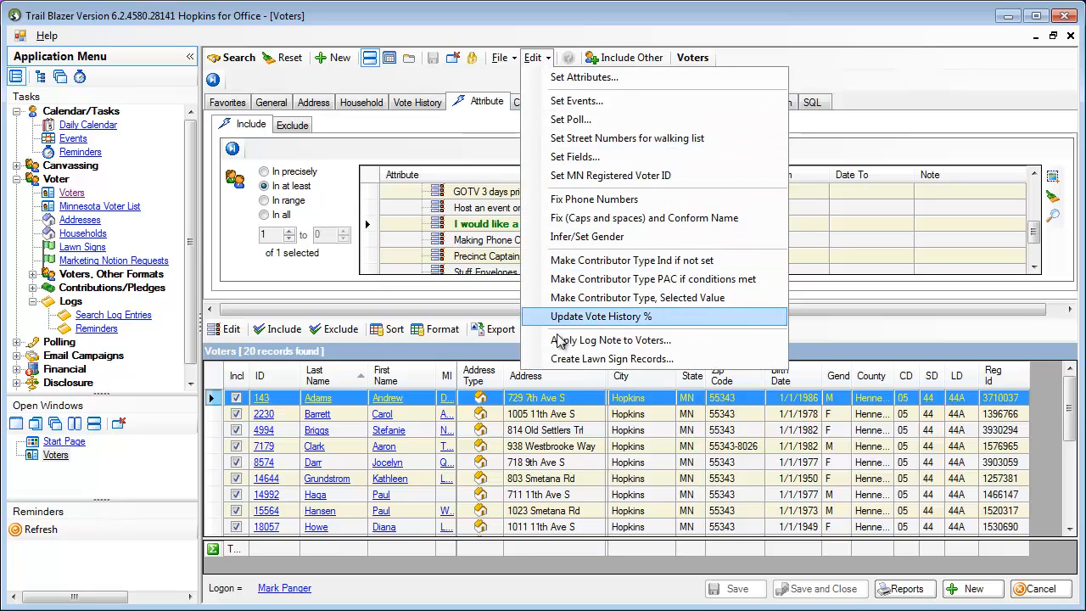
left_click(666, 363)
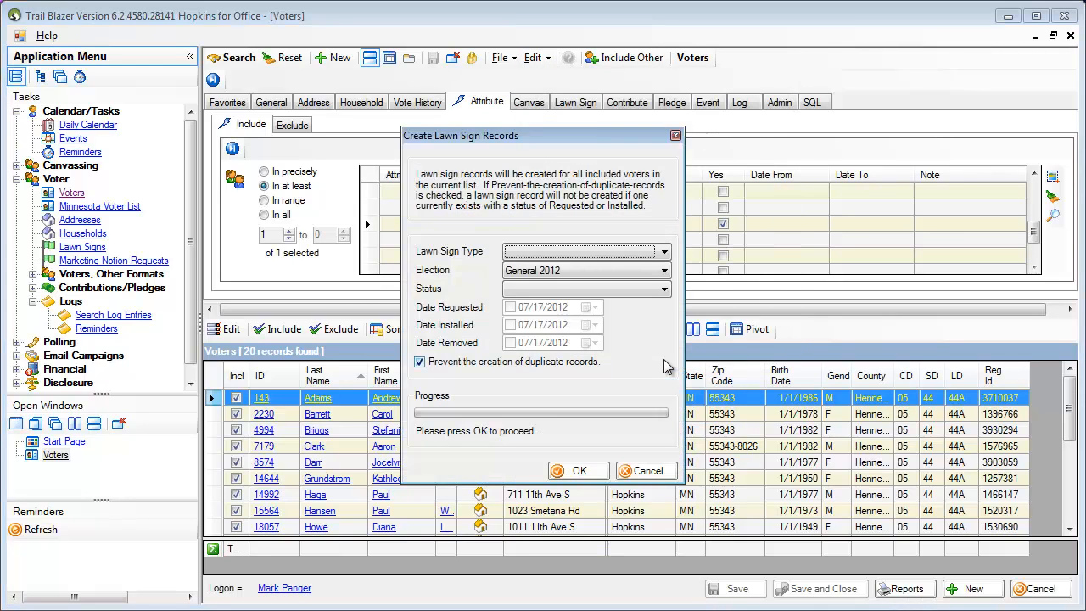
left_click(614, 253)
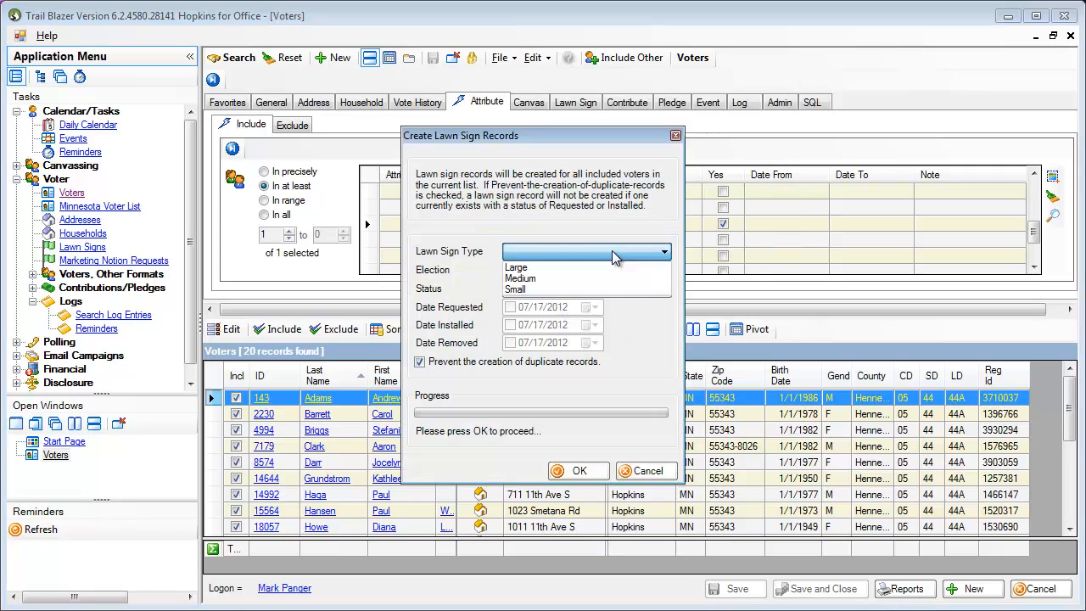
left_click(560, 292)
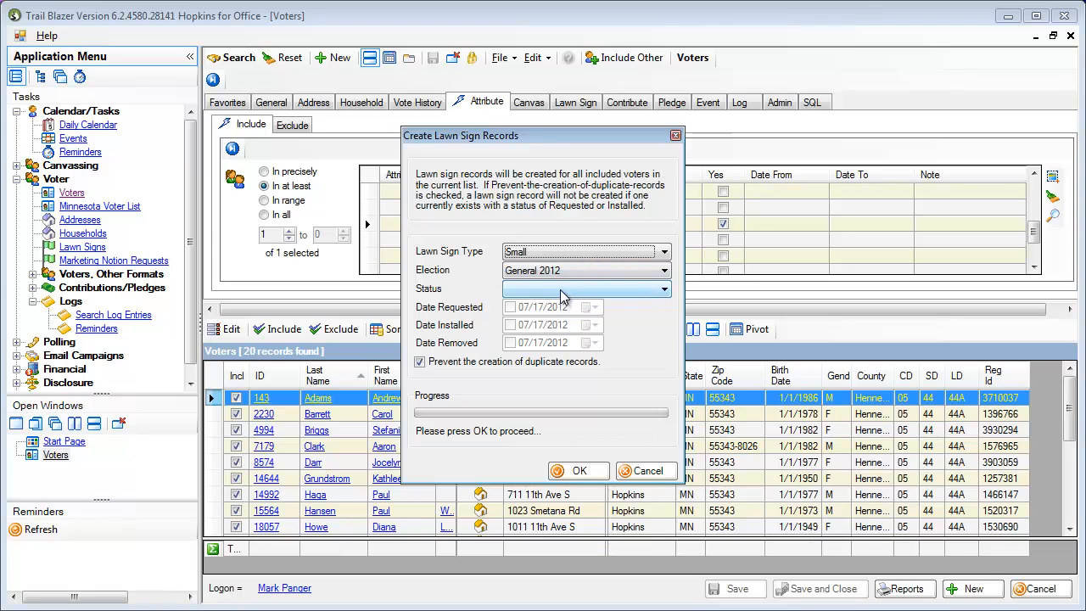
left_click(560, 289)
left_click(560, 304)
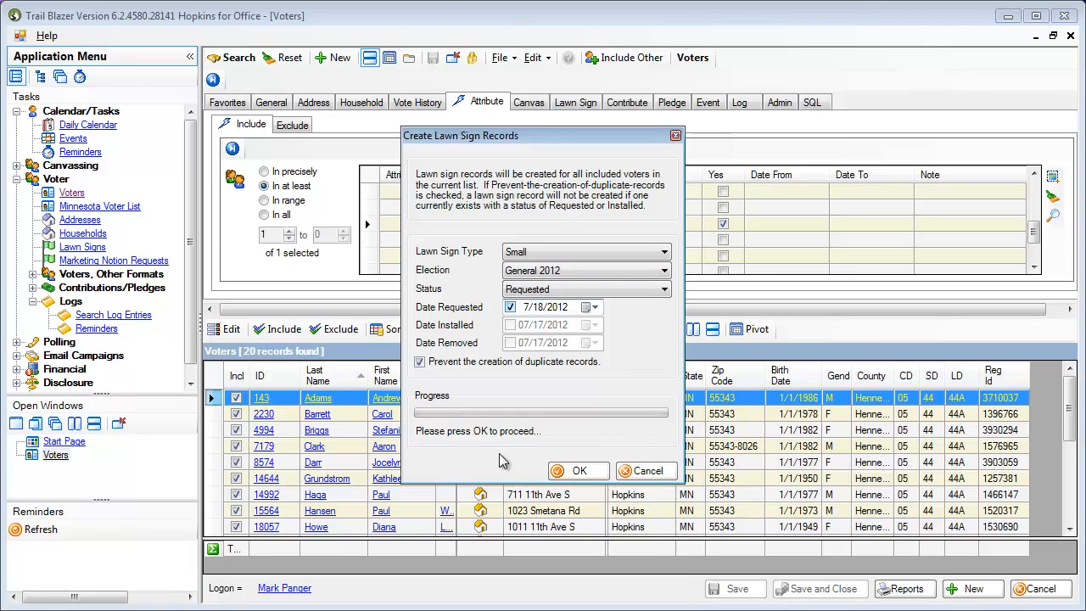
left_click(568, 472)
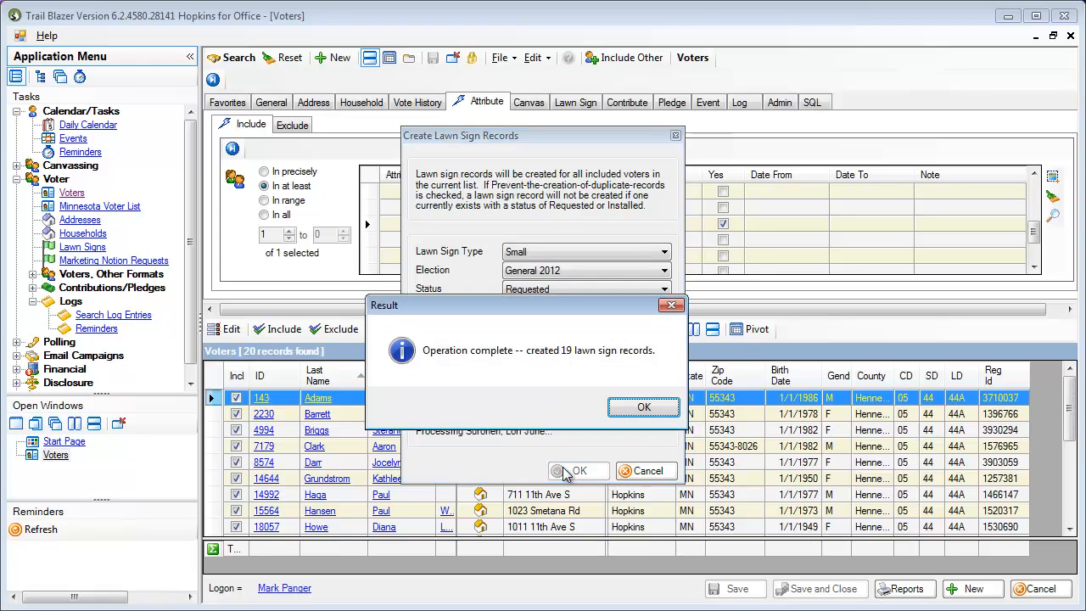
left_click(642, 407)
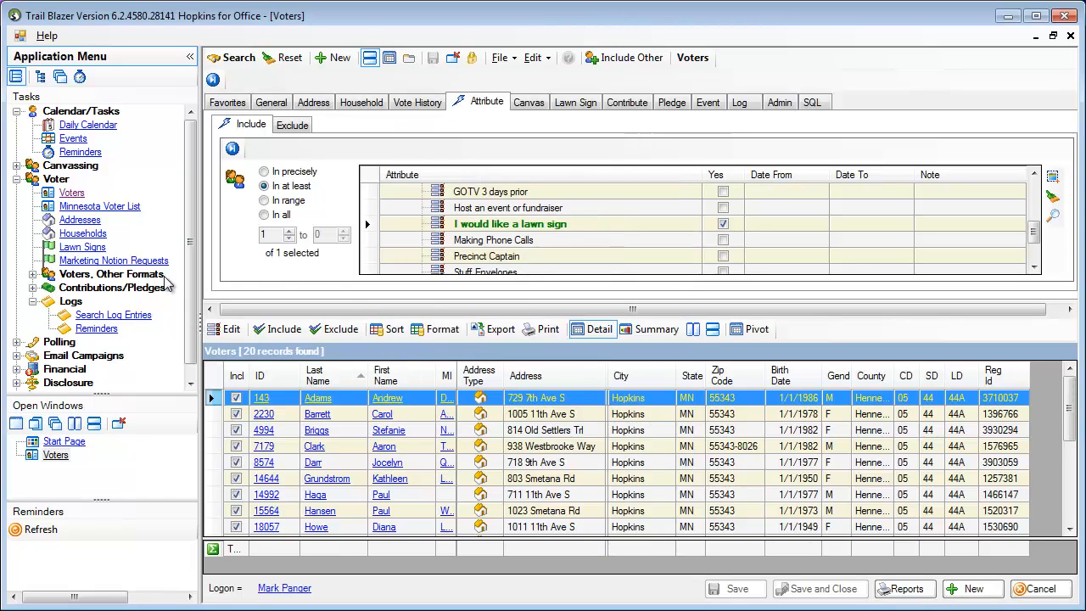
Step: Search the lawn sign list for status Requested with a Date Requested starting 7/17/2012 and no end date
left_click(73, 250)
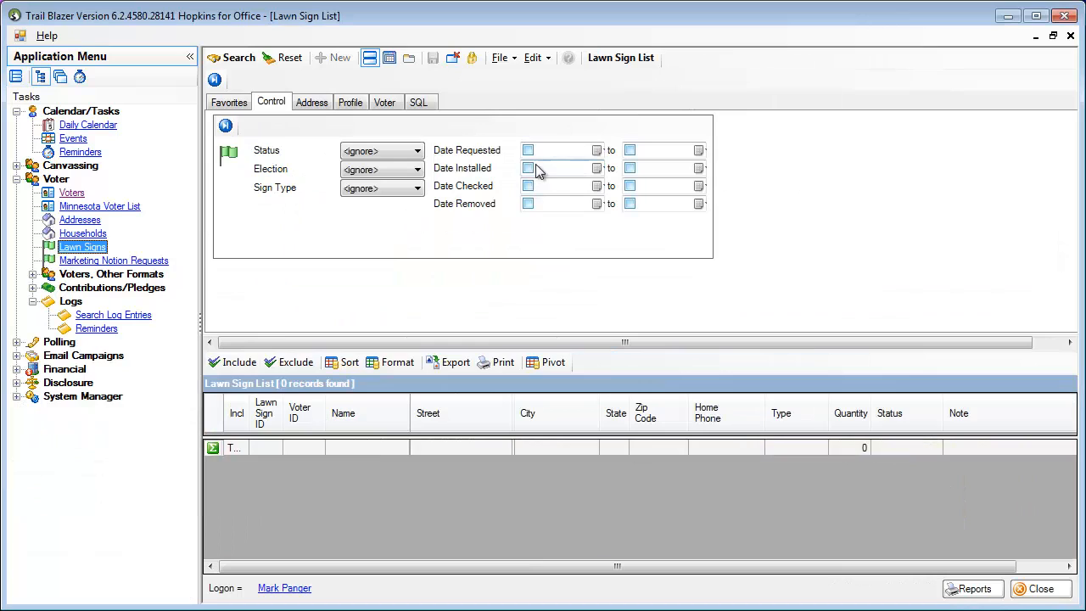
left_click(528, 150)
left_click(396, 153)
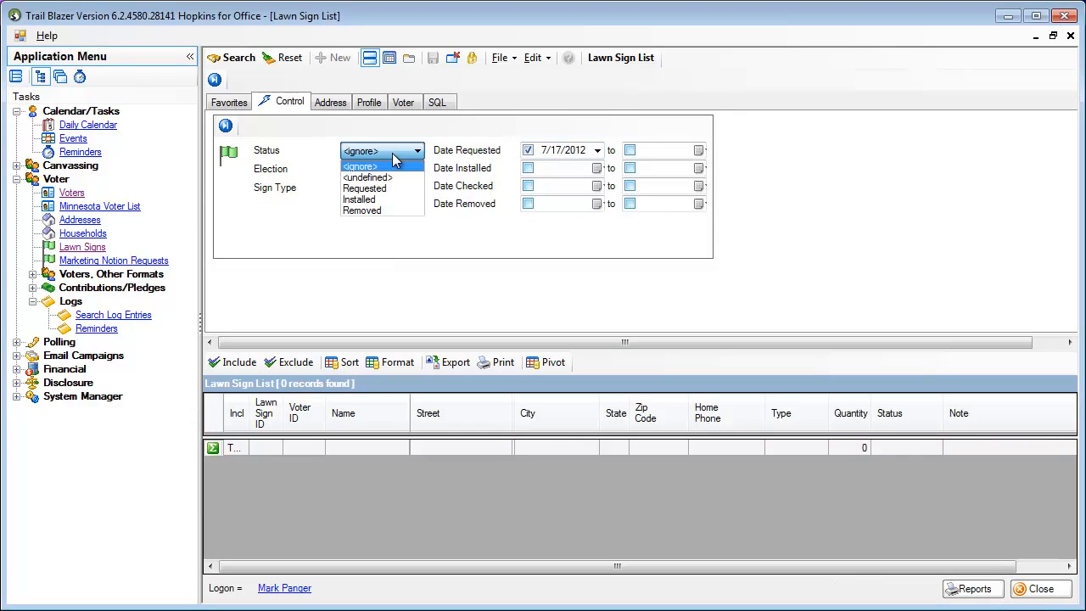
left_click(384, 189)
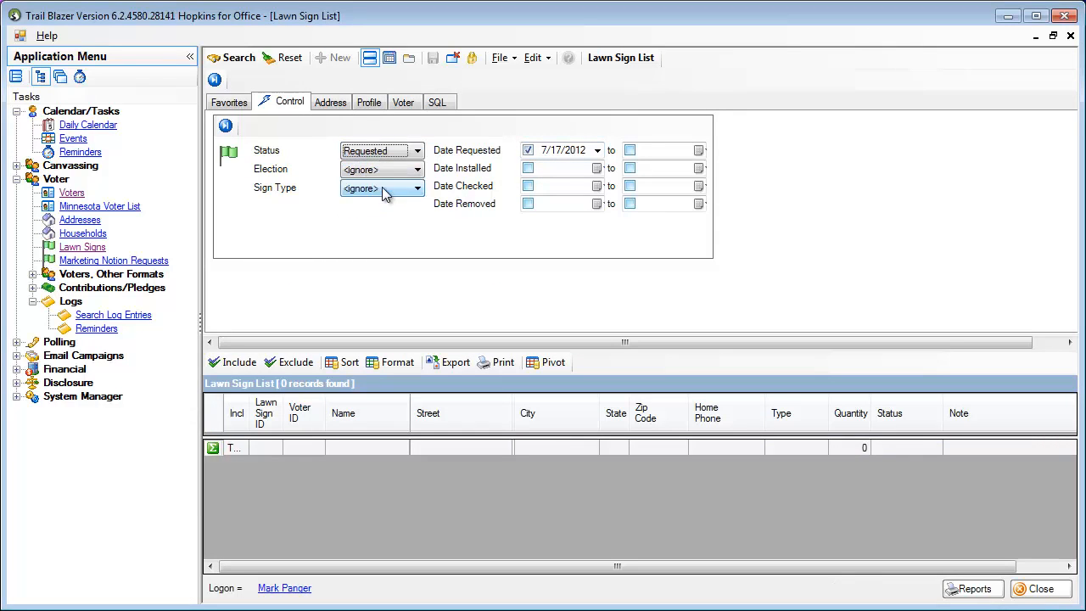
left_click(238, 58)
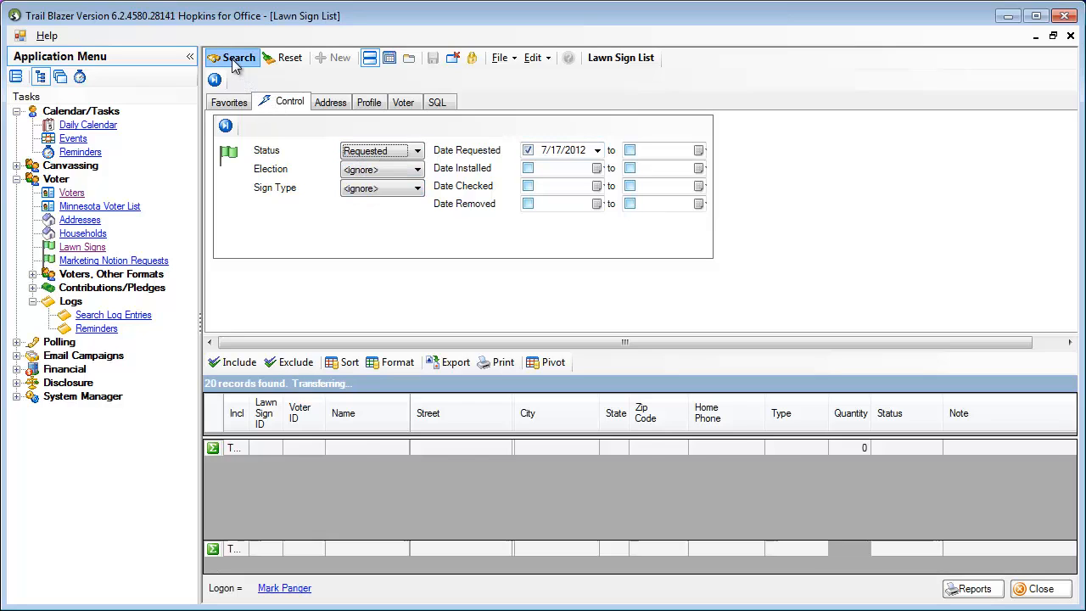